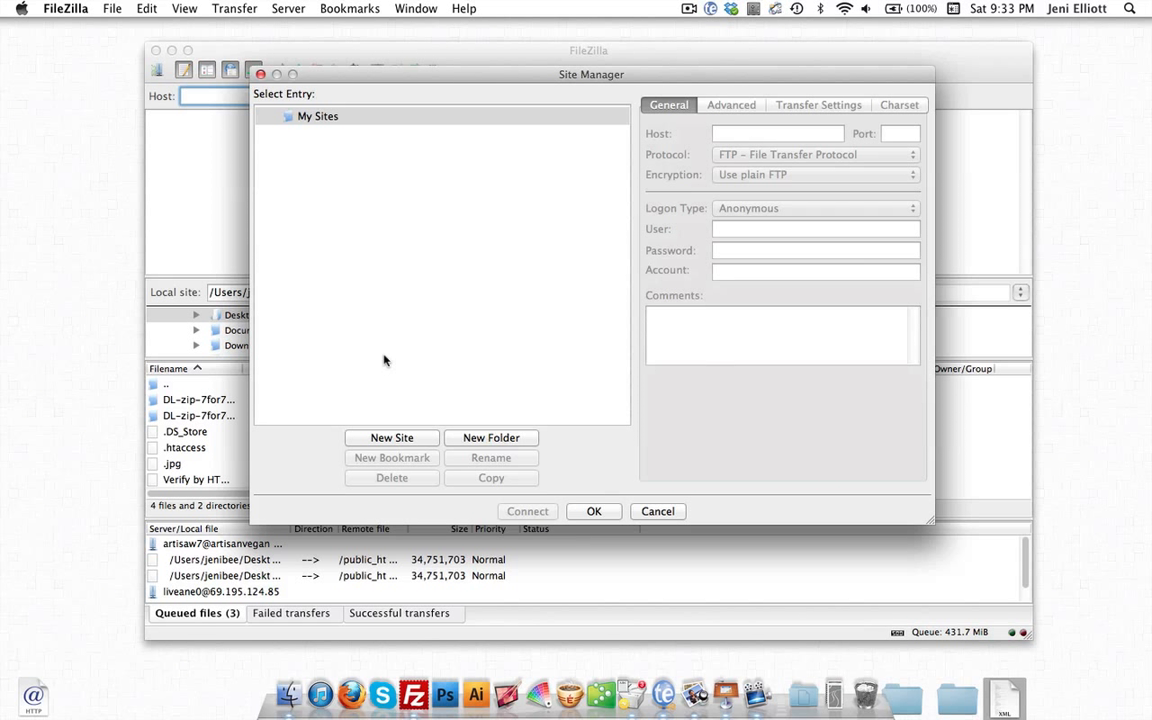
# Create a new site entry under My Sites and name it The Blog Maven
pyautogui.click(396, 439)
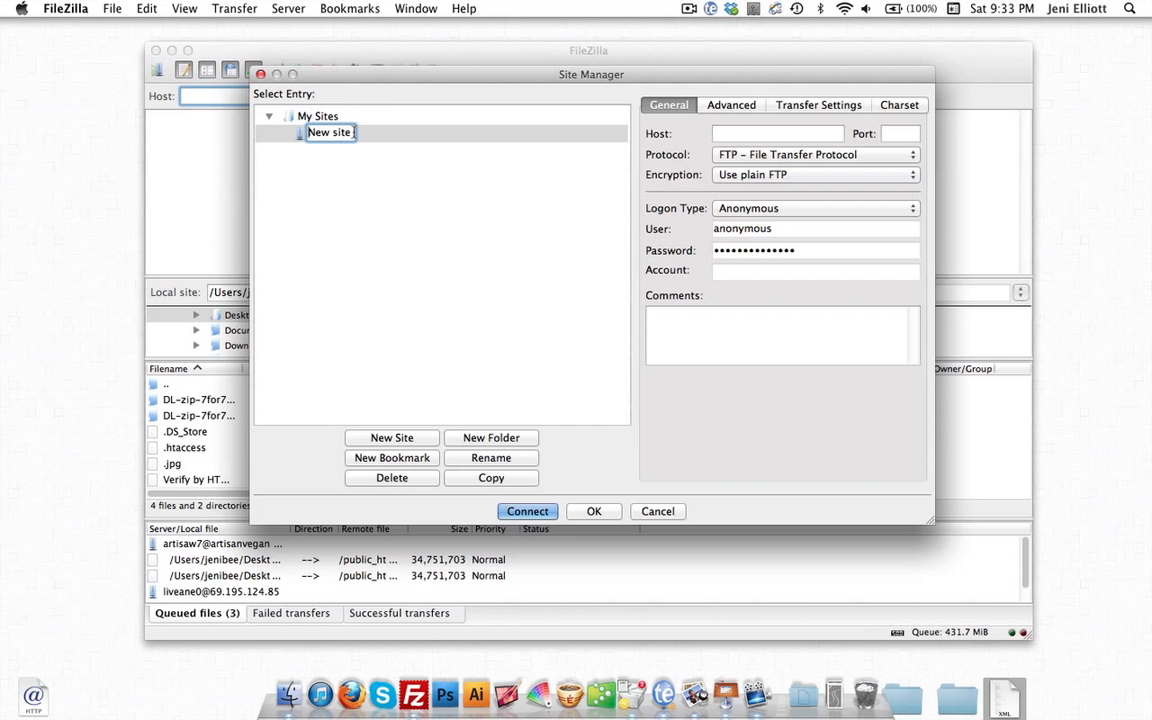
pyautogui.moveTo(353, 132); pyautogui.dragTo(294, 127)
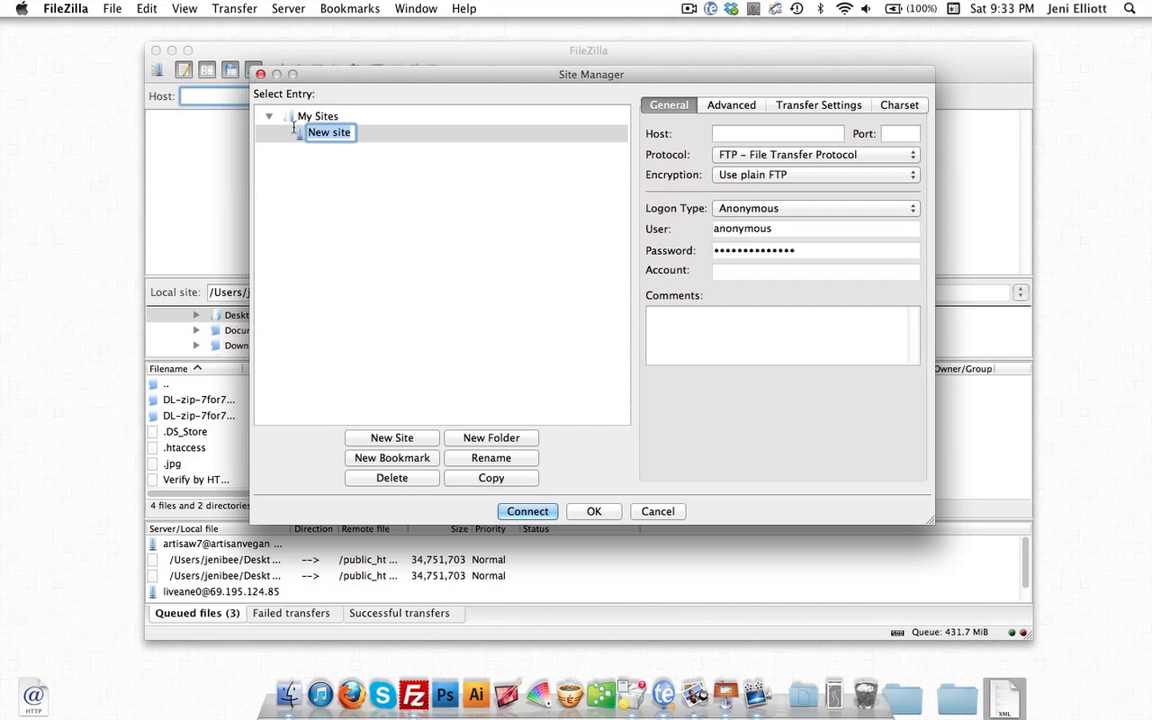
pyautogui.write('The Blog Maven')
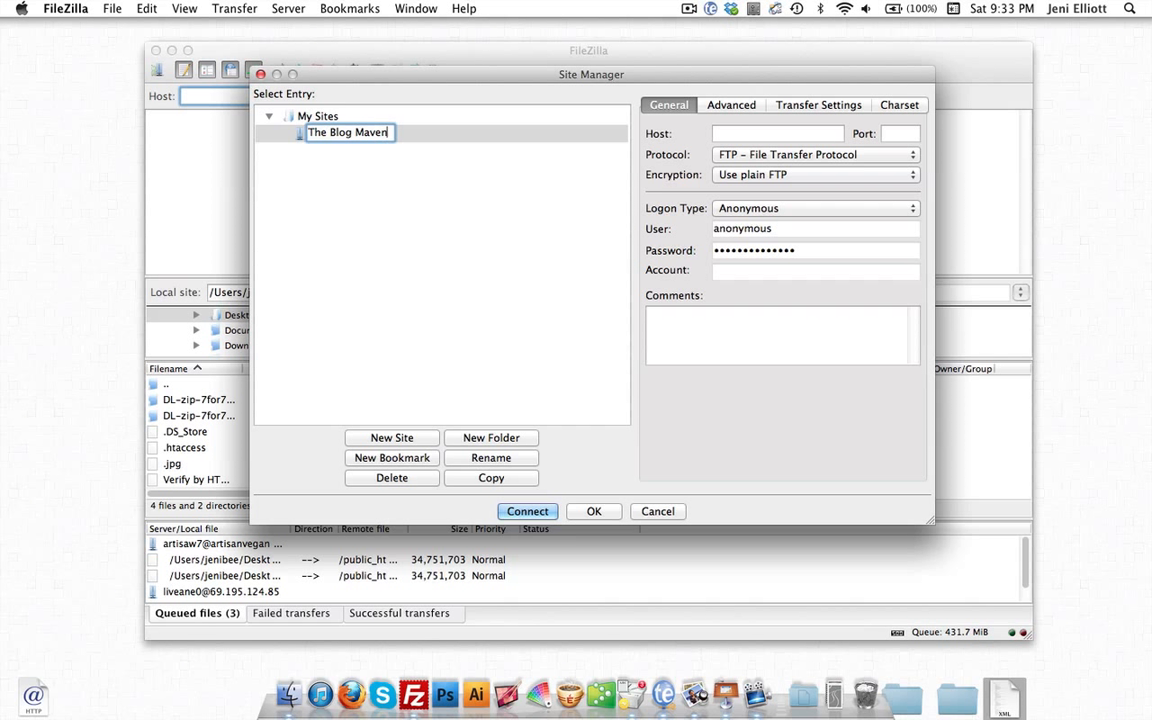
pyautogui.press('Return')
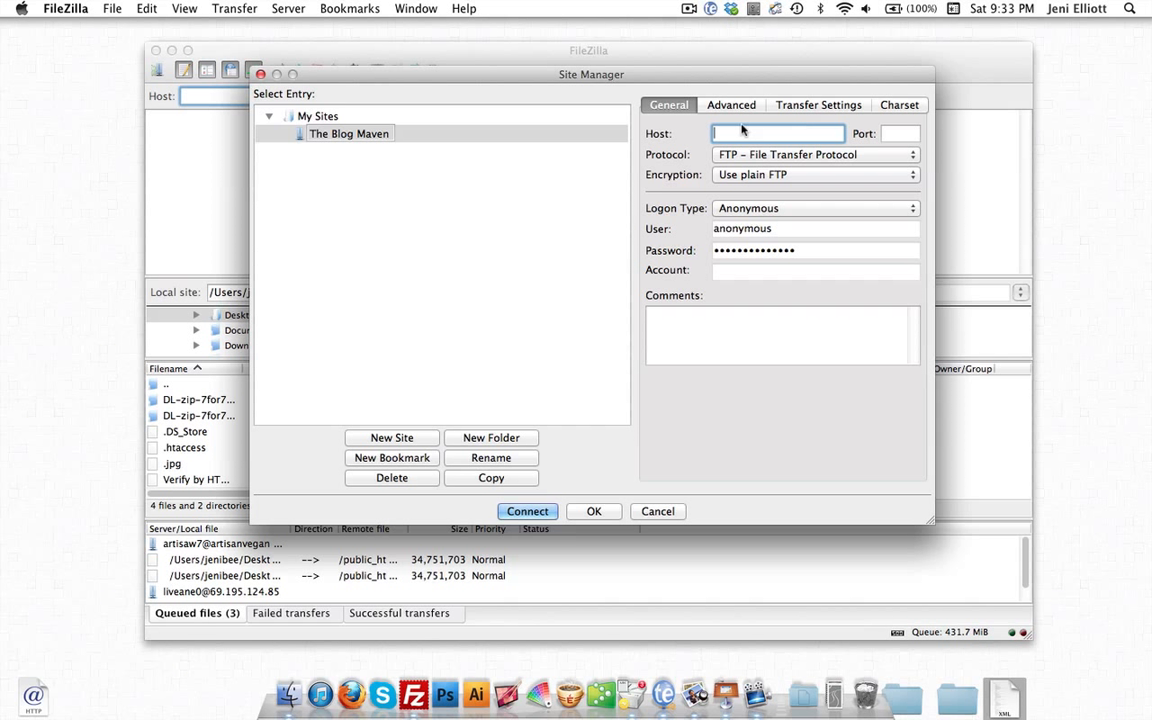
# Set the site's logon type to Normal, clear the default user and password, and make the host field ready for entry
pyautogui.click(778, 210)
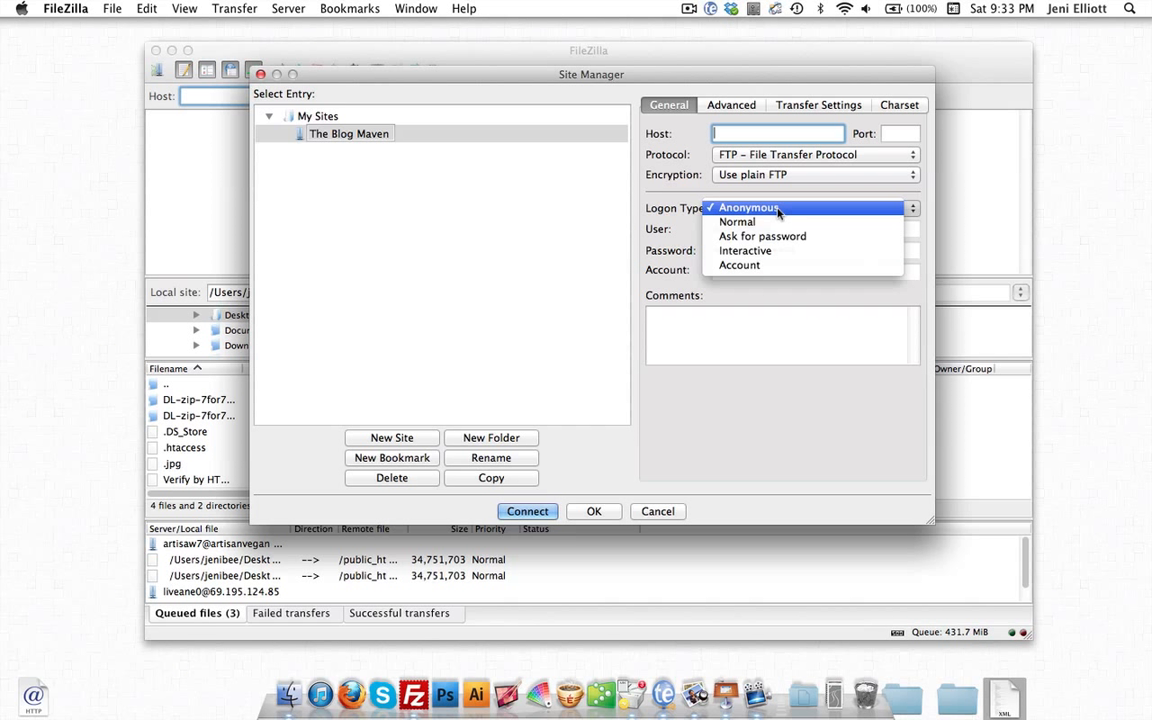
pyautogui.click(778, 224)
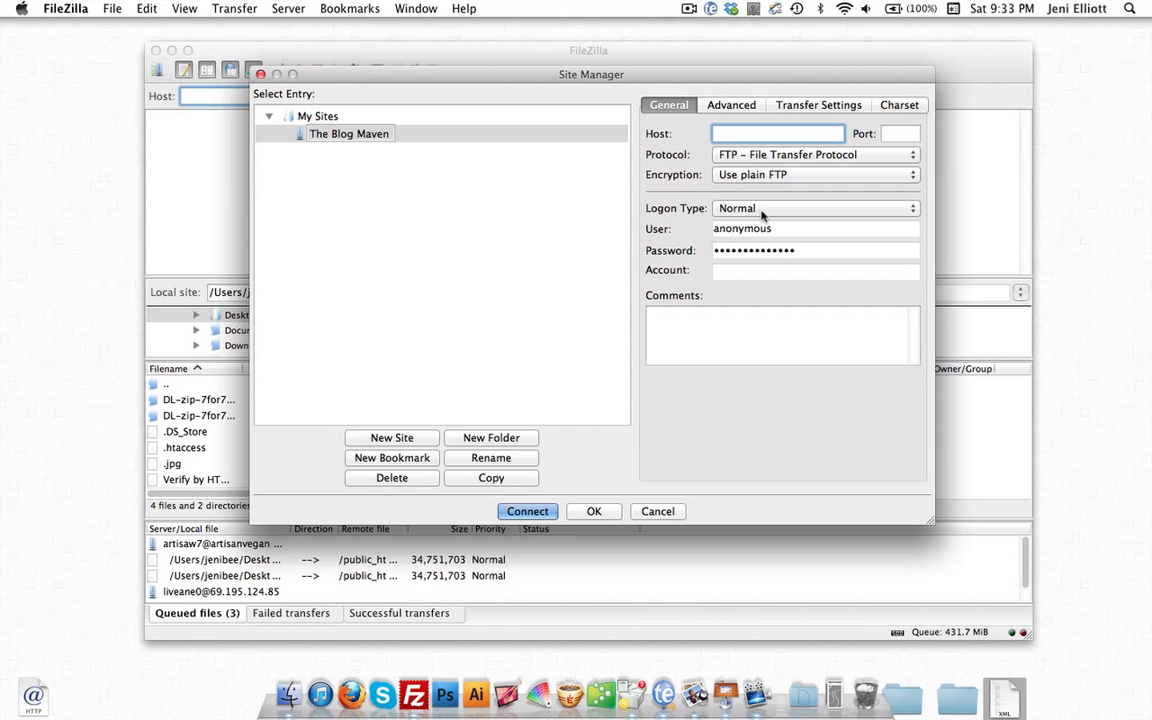
pyautogui.moveTo(784, 230); pyautogui.dragTo(644, 216)
pyautogui.press('BackSpace')
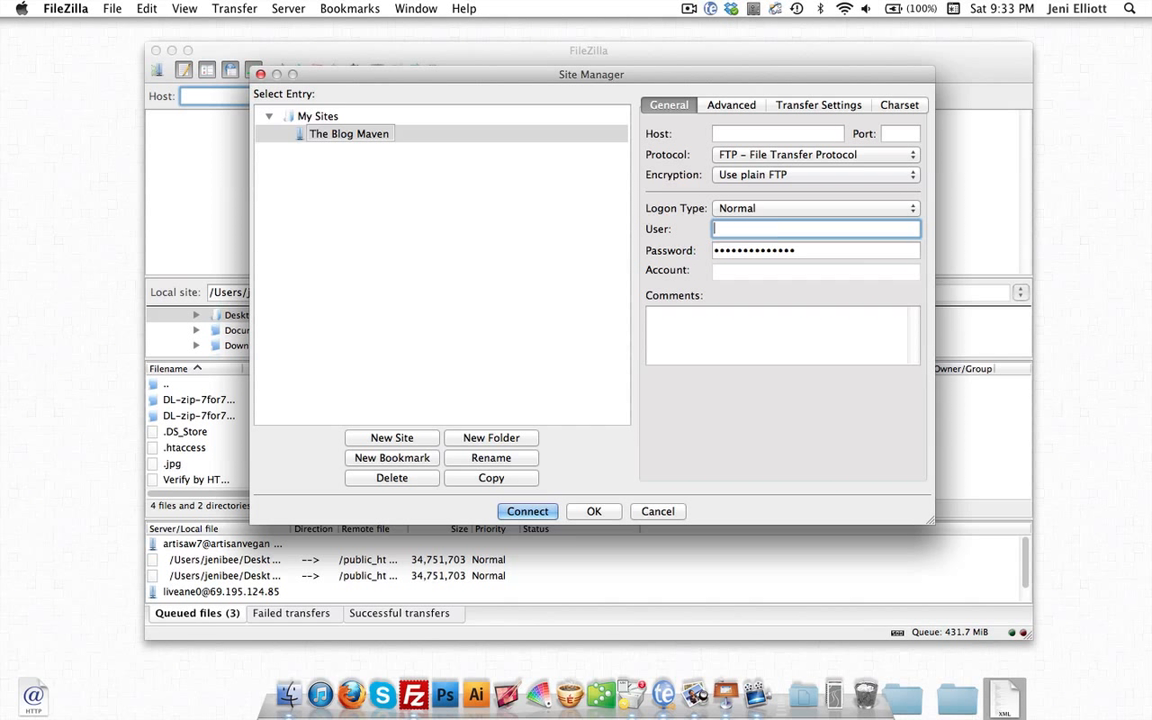
pyautogui.press('Tab')
pyautogui.press('BackSpace')
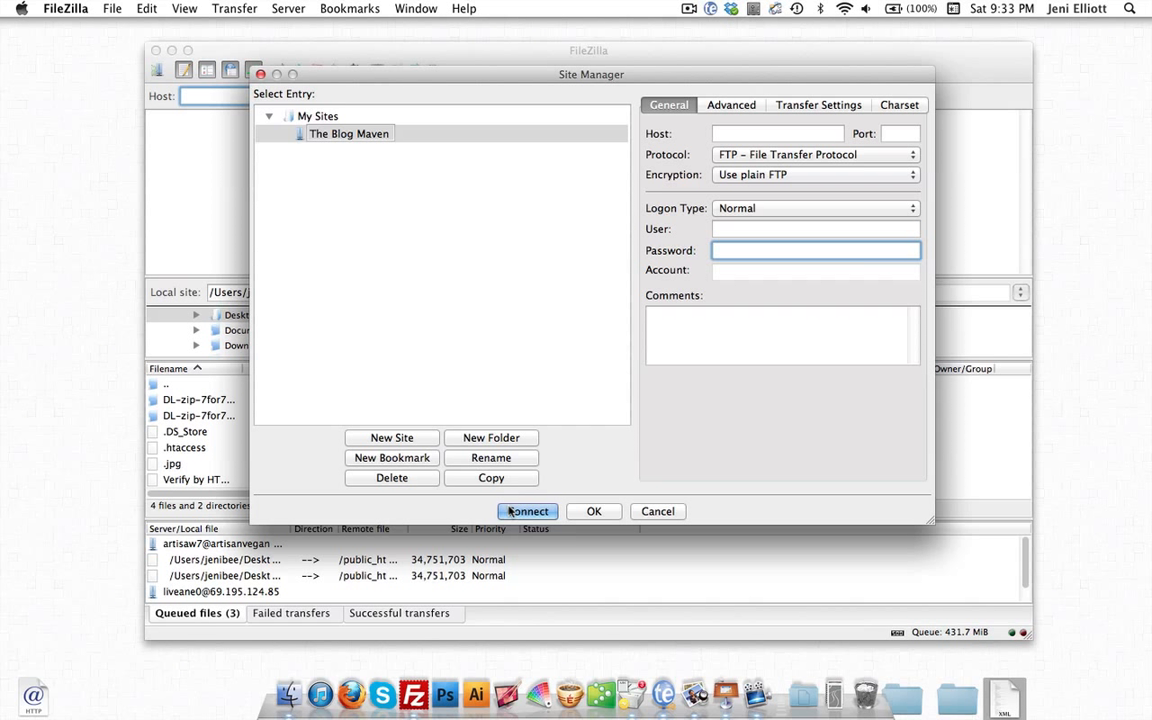
pyautogui.click(716, 134)
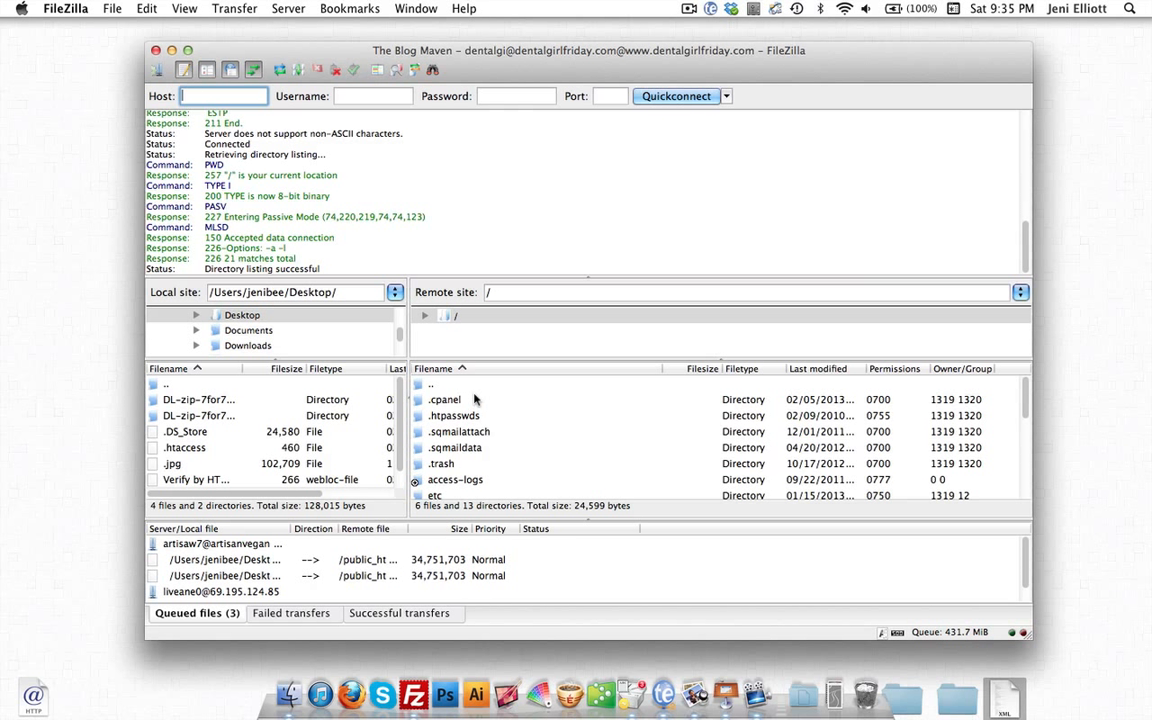
# Open the public_html folder on the remote server
pyautogui.scroll(-6, 476, 399)
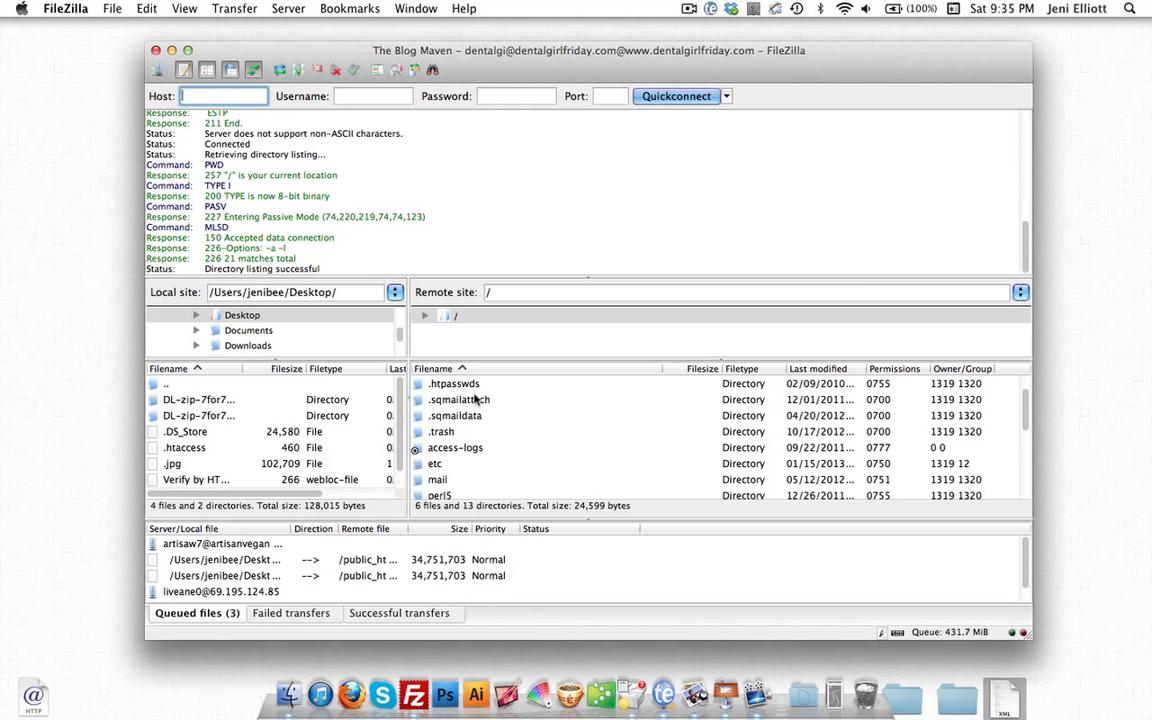
pyautogui.scroll(-3, 476, 400)
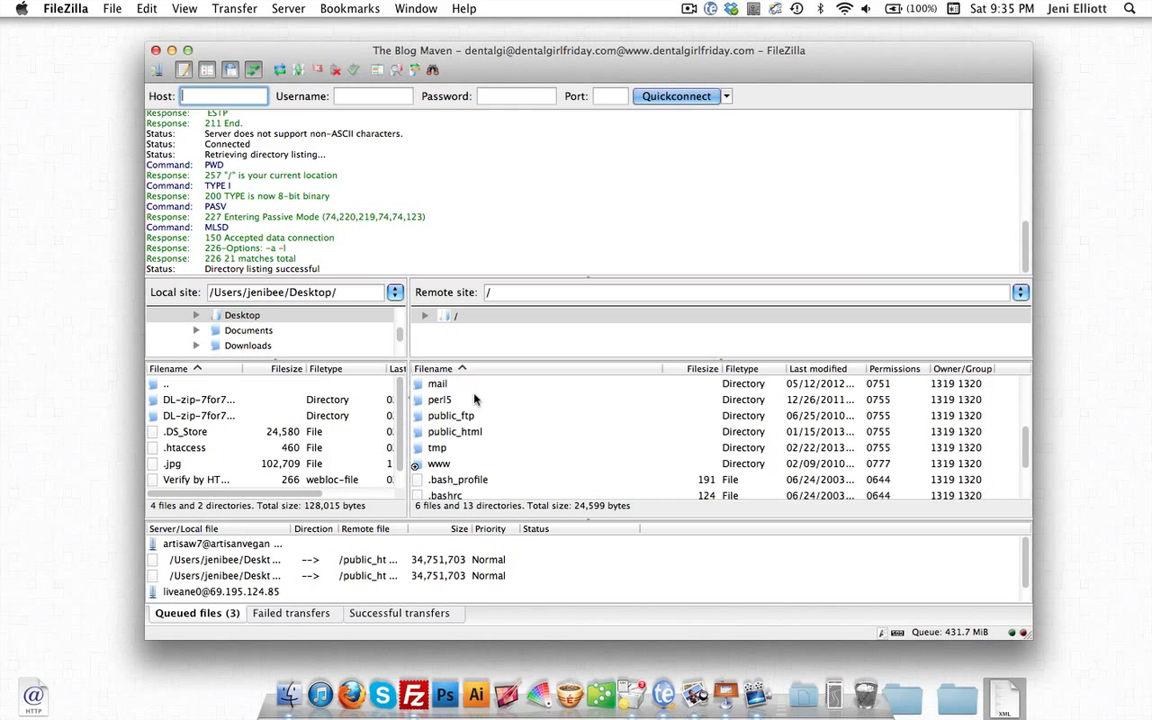
pyautogui.doubleClick(470, 416)
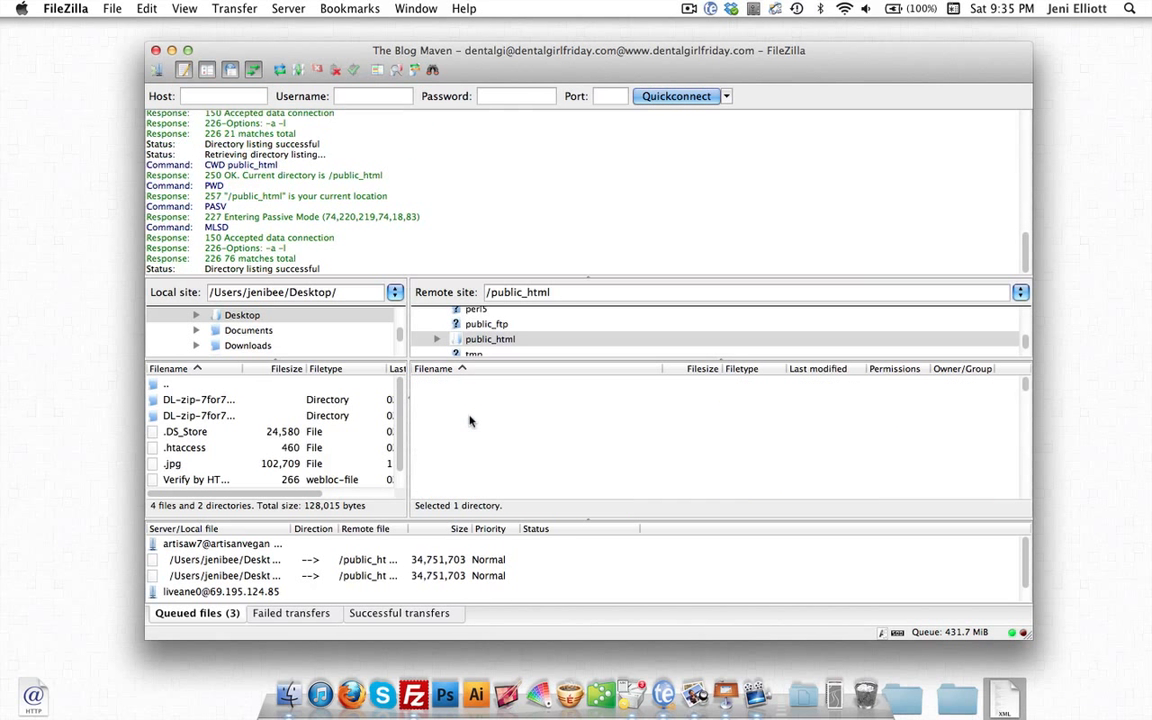
# Open the theblogmaven folder inside the remote public_html directory
pyautogui.scroll(-3, 470, 420)
pyautogui.scroll(-7, 470, 420)
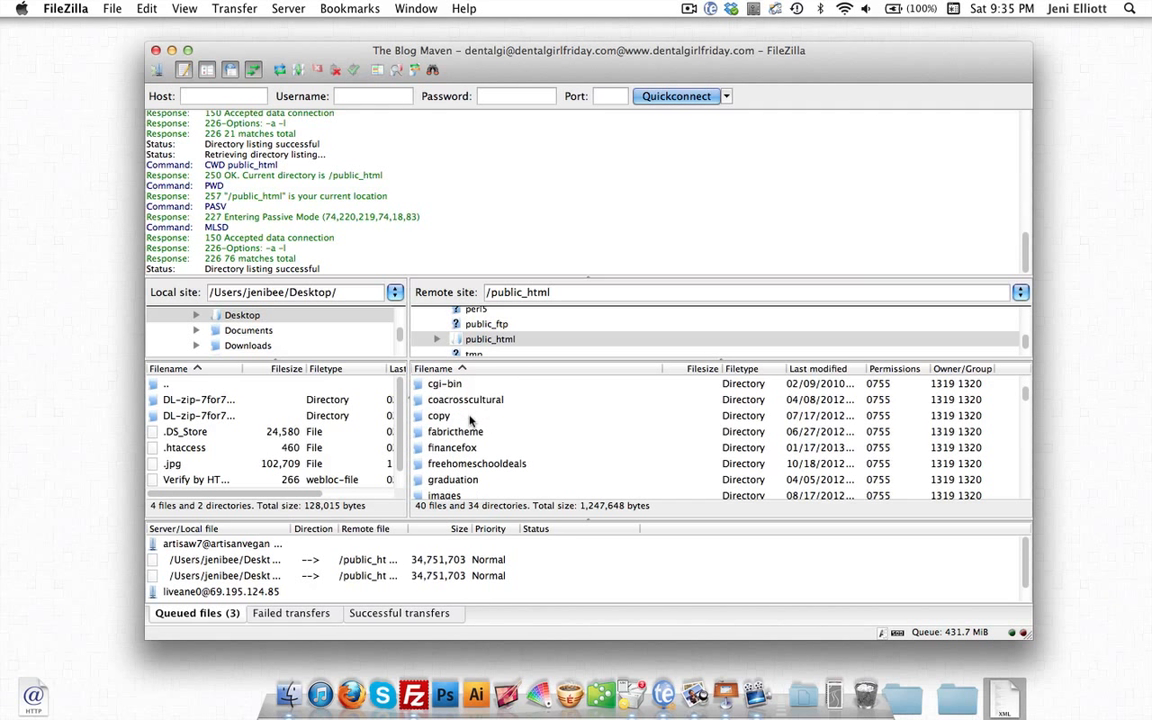
pyautogui.scroll(-4, 470, 420)
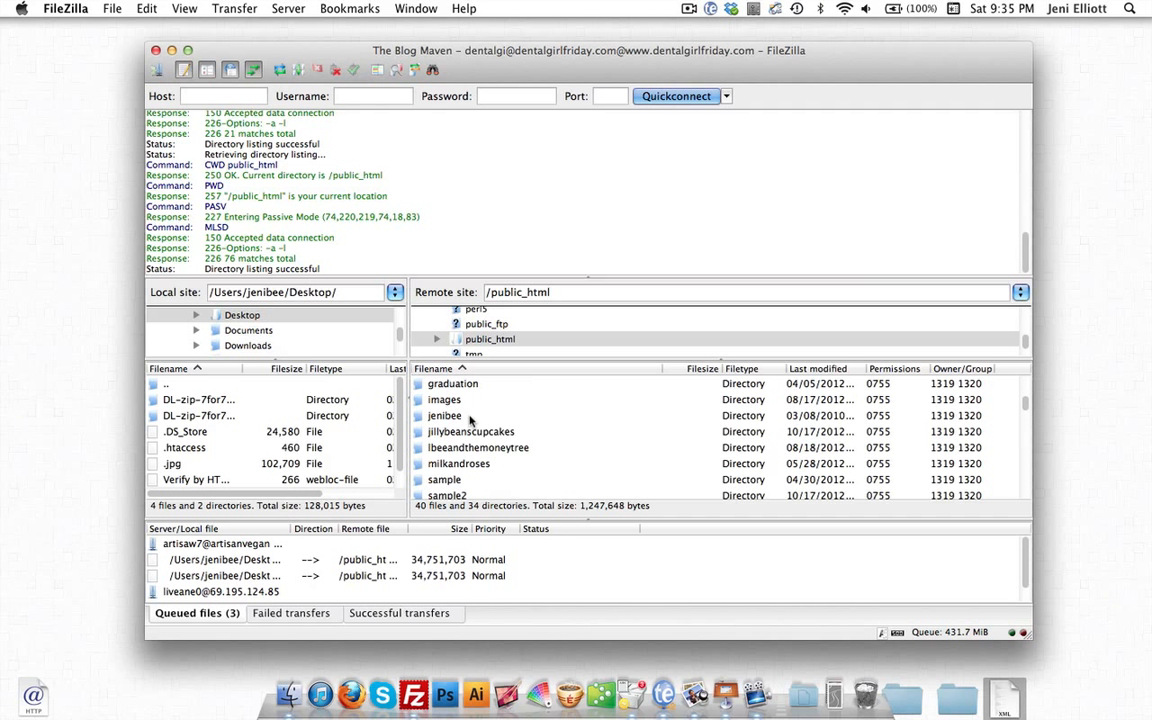
pyautogui.scroll(9, 470, 420)
pyautogui.scroll(-10, 470, 420)
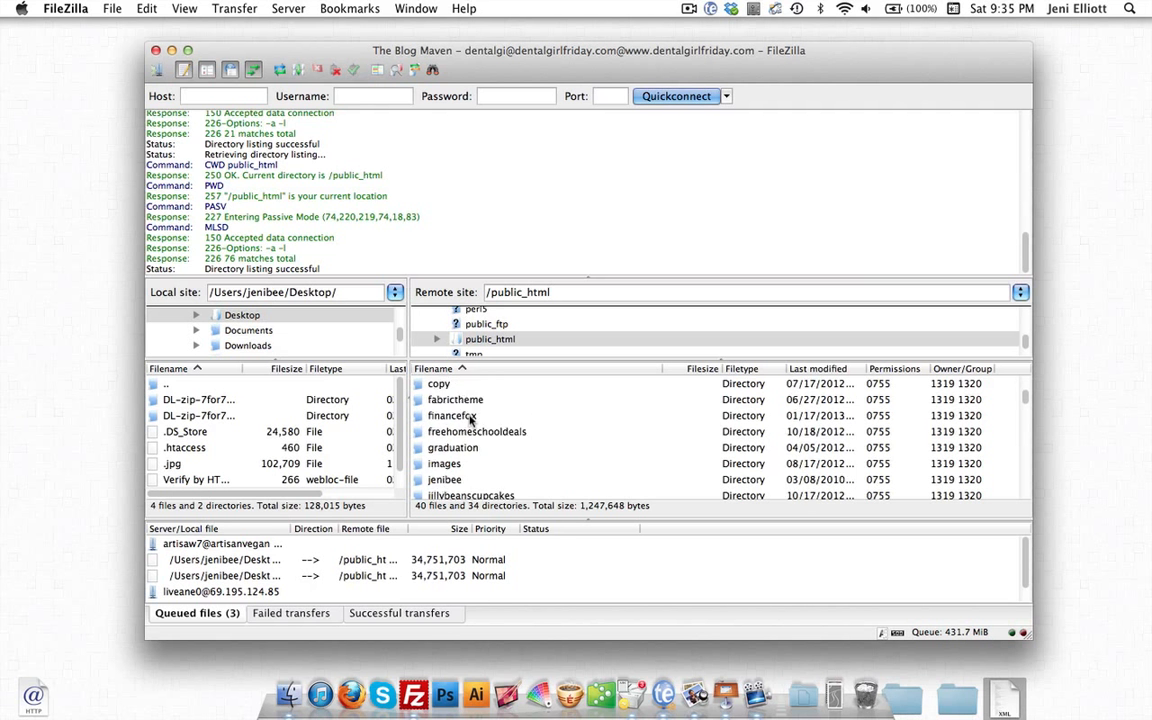
pyautogui.scroll(-6, 470, 420)
pyautogui.doubleClick(468, 423)
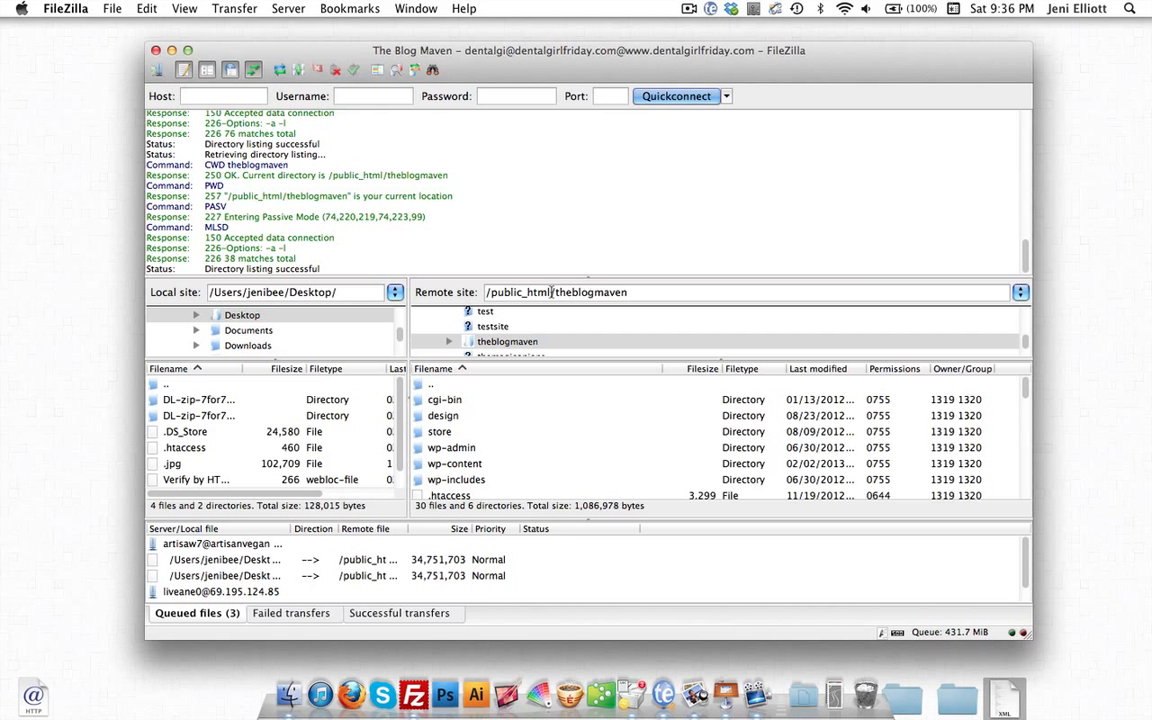
# Switch to Firefox and open the Pinterest profile's account settings
pyautogui.click(352, 694)
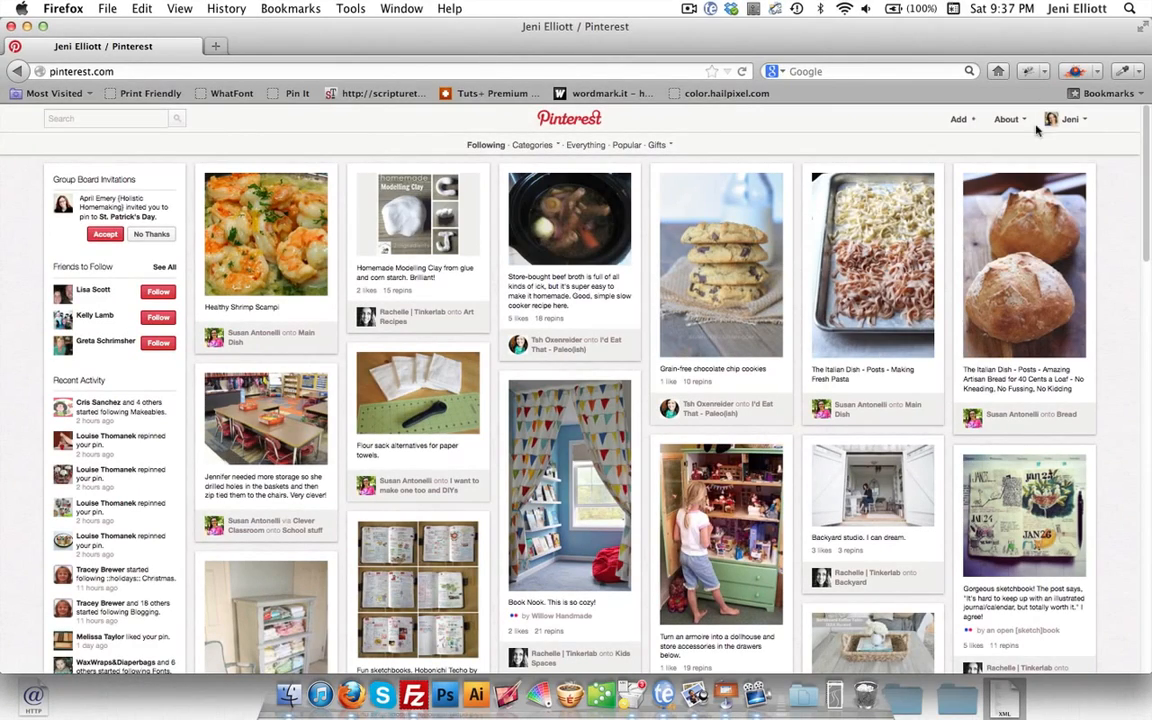
pyautogui.click(1069, 122)
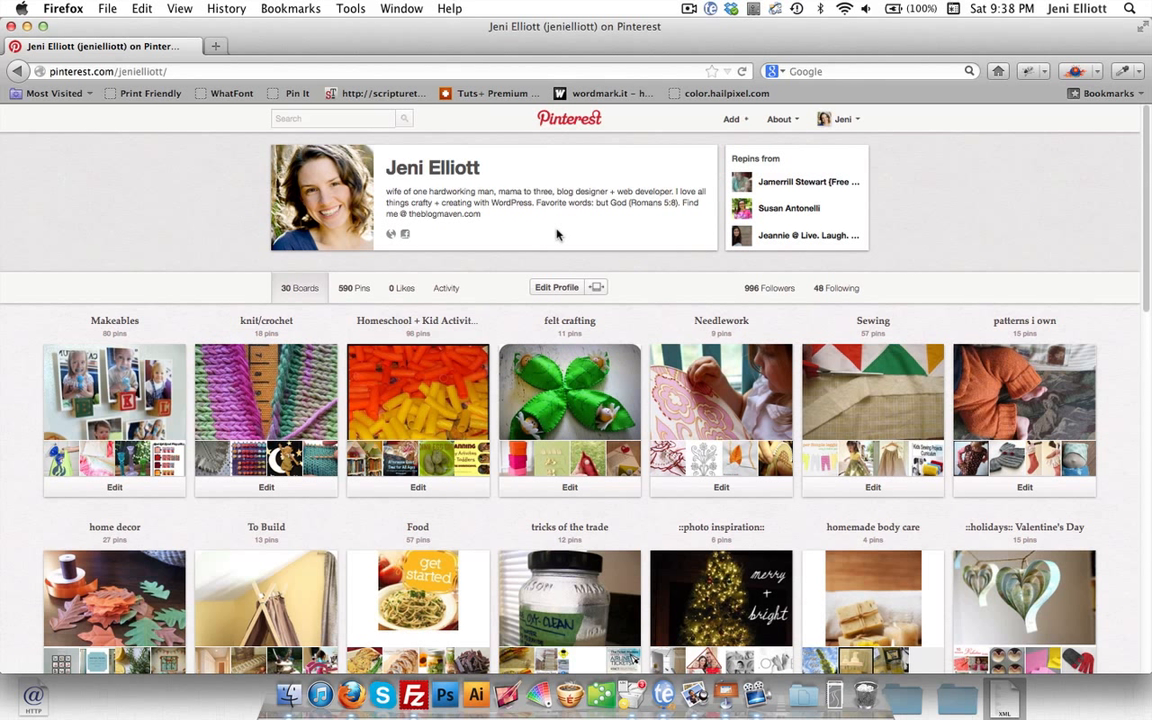
pyautogui.moveTo(842, 124)
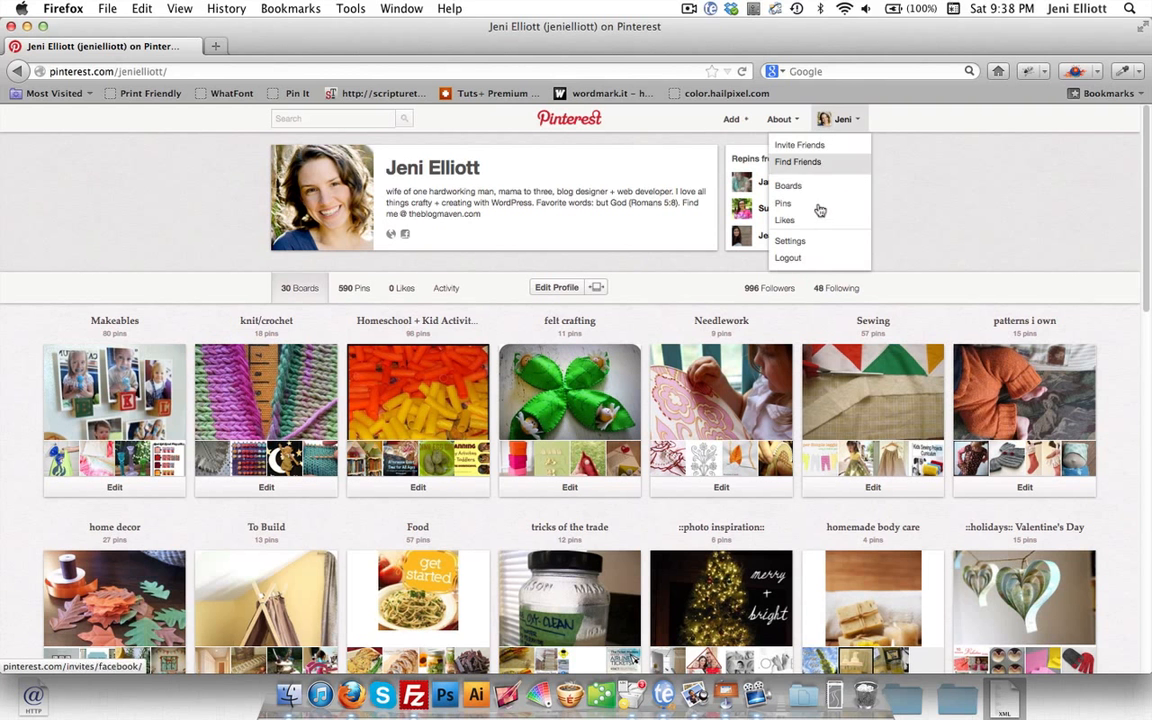
pyautogui.click(790, 242)
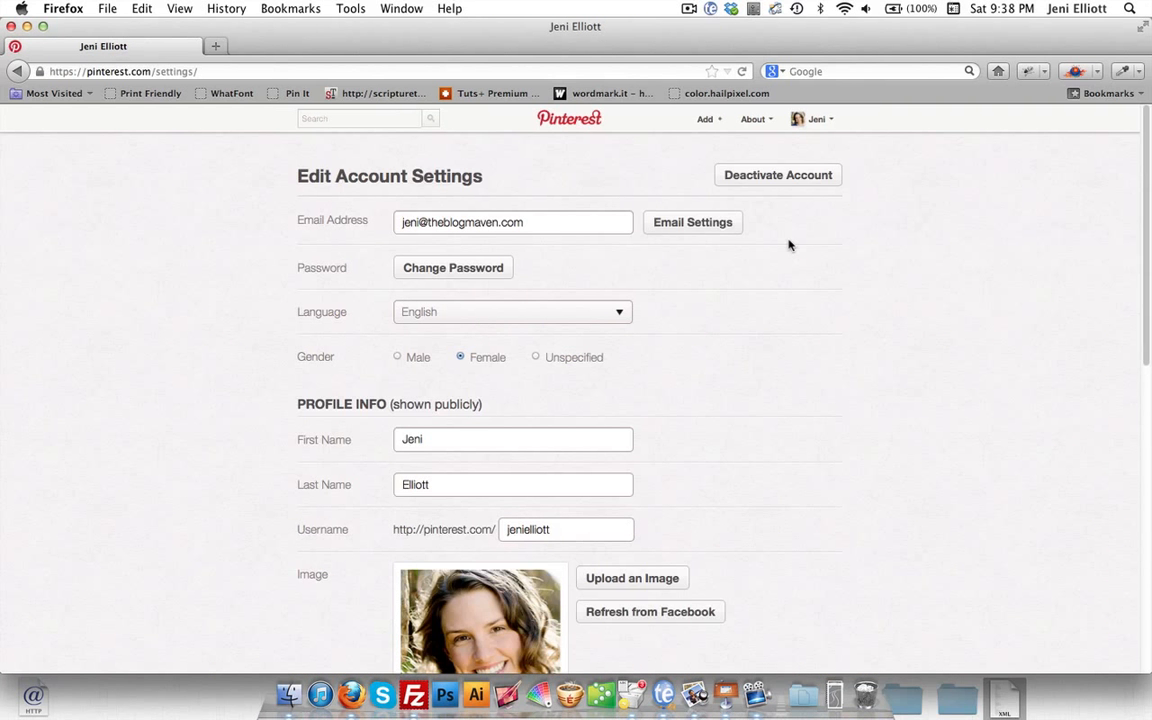
pyautogui.scroll(-5, 795, 243)
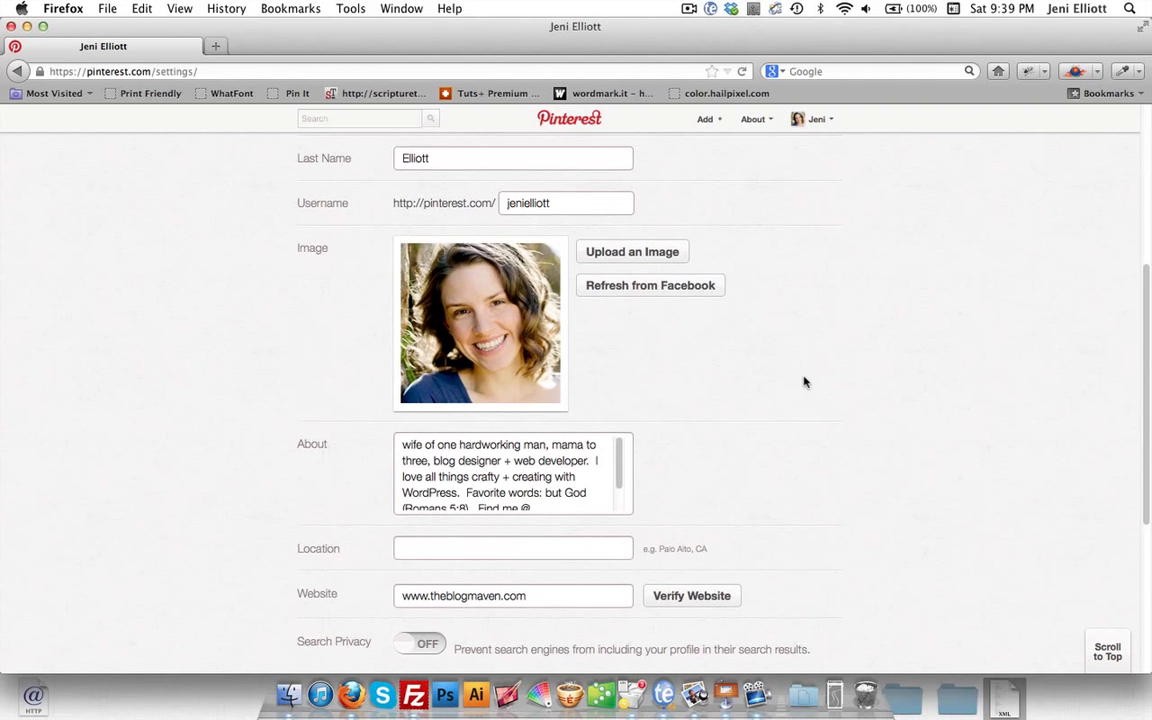
pyautogui.scroll(-2, 780, 405)
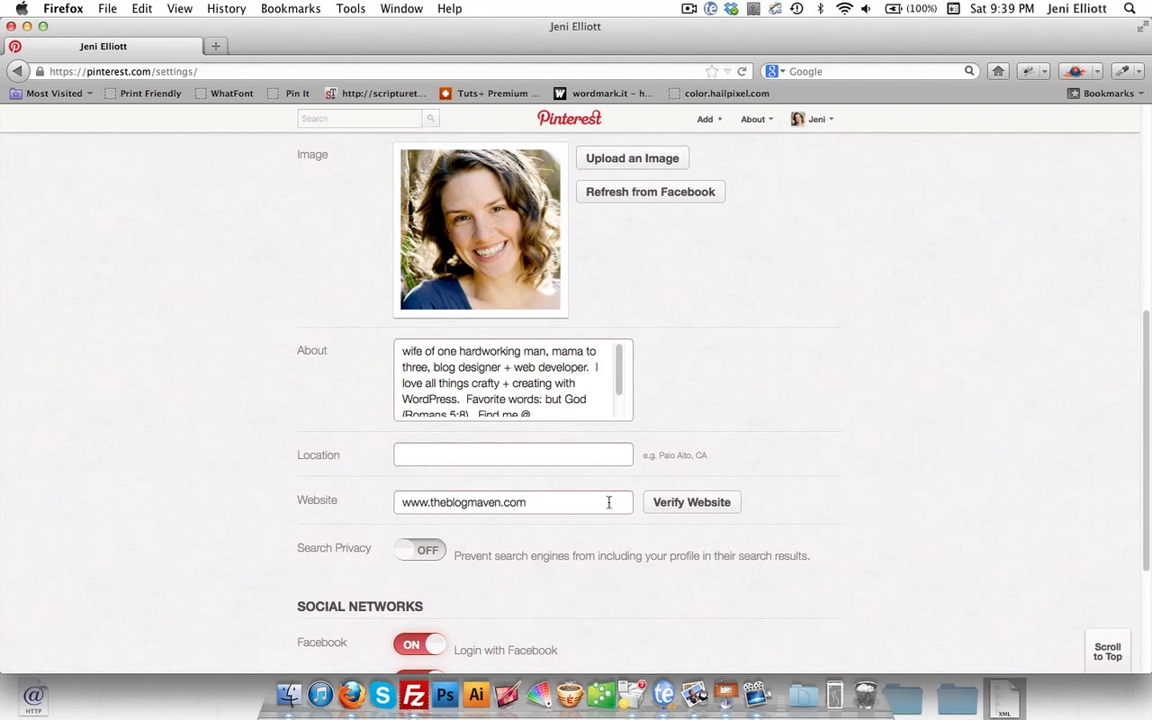
pyautogui.click(701, 509)
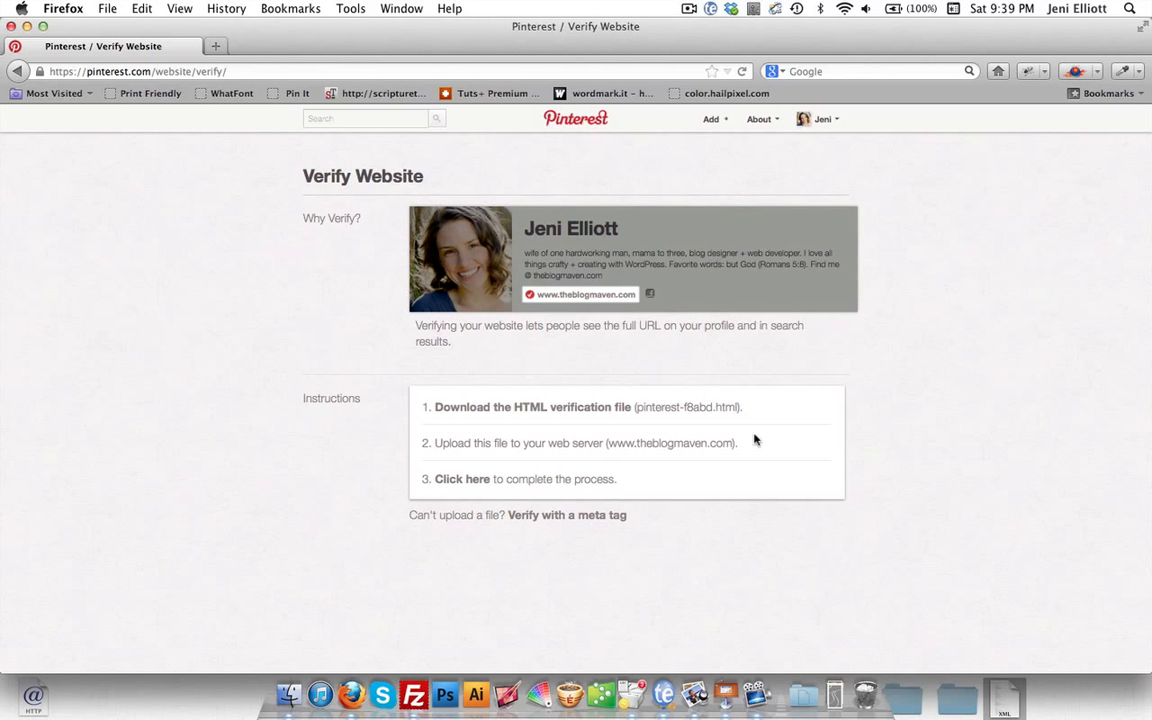
# Download the HTML verification file pinterest-f8abd.html, save it to the Desktop, and close the Downloads window
pyautogui.click(483, 410)
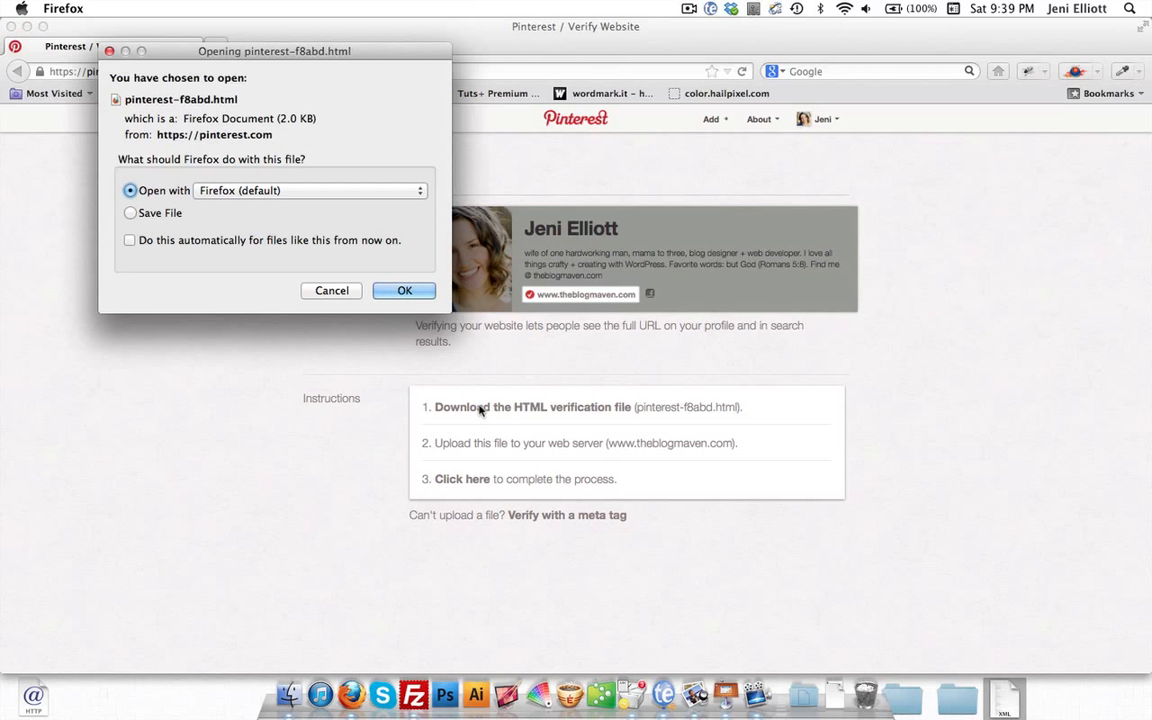
pyautogui.click(131, 213)
pyautogui.click(401, 291)
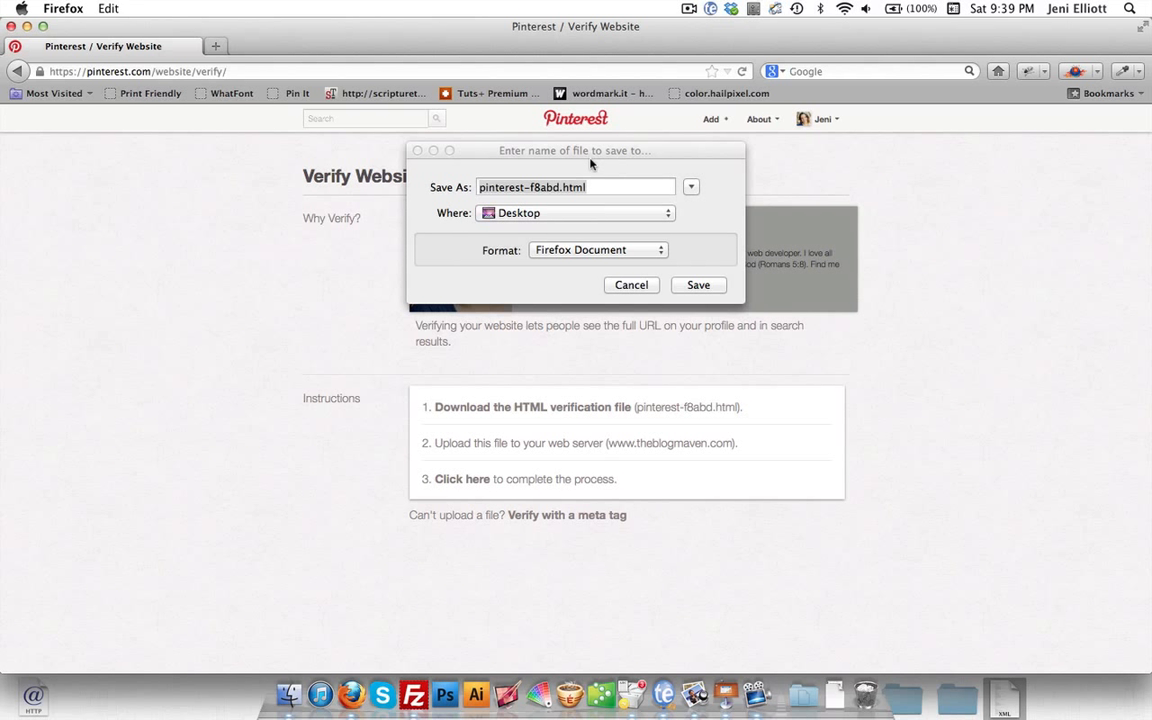
pyautogui.click(699, 287)
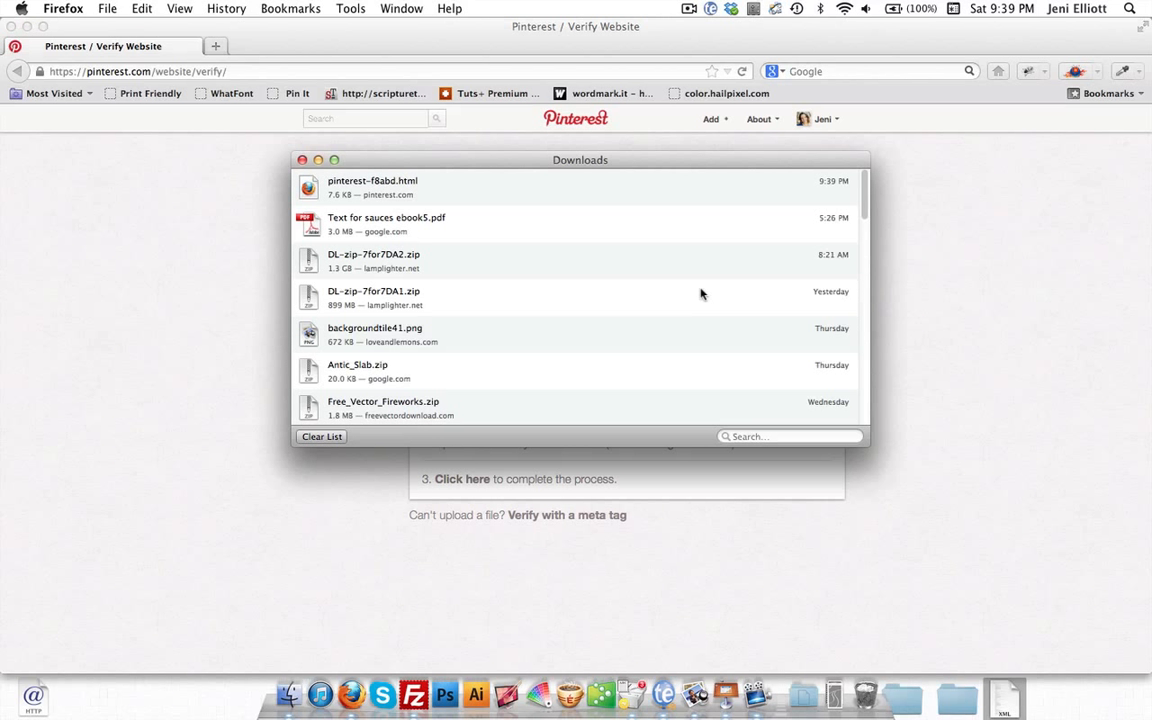
pyautogui.click(302, 160)
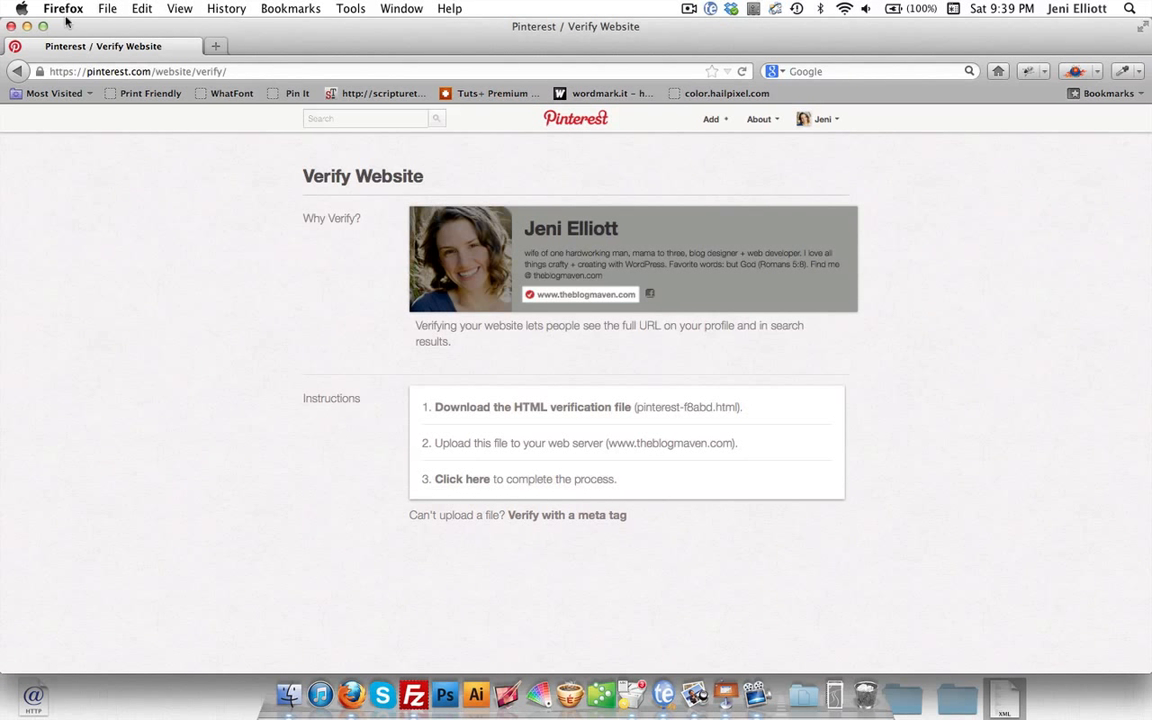
# Switch back to FileZilla and upload pinterest-f8abd.html from the desktop to the remote /public_html/theblogmaven folder
pyautogui.click(27, 27)
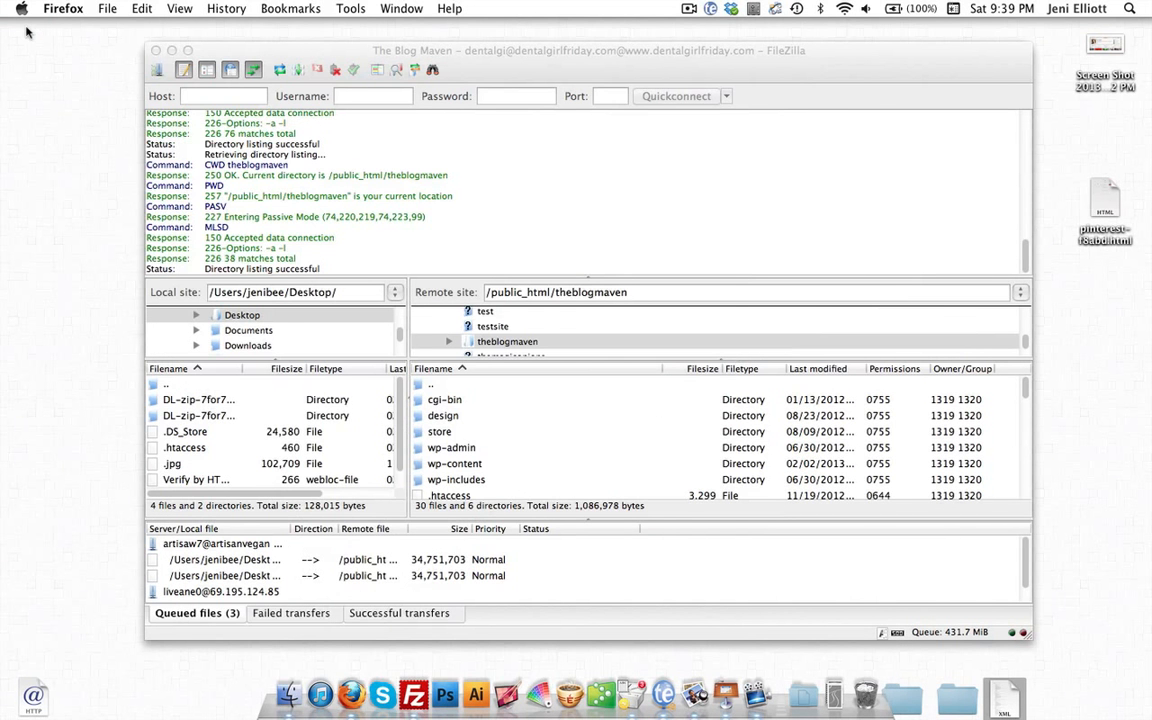
pyautogui.click(603, 58)
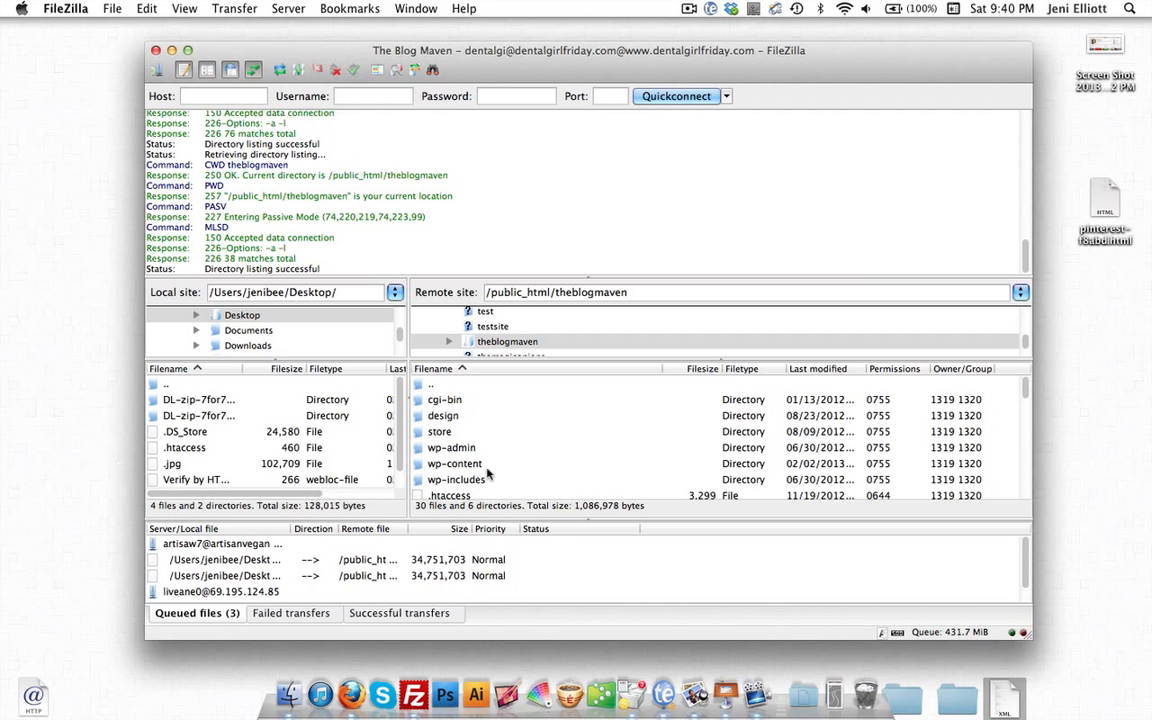
pyautogui.scroll(-4, 490, 455)
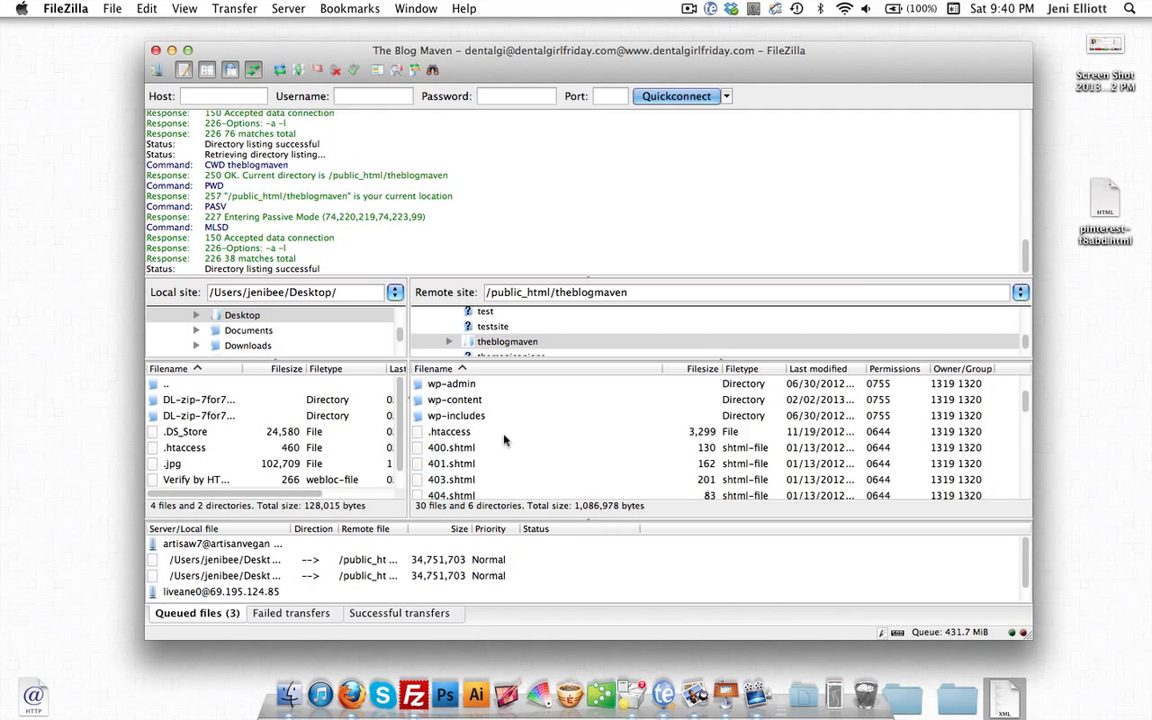
pyautogui.scroll(-3, 503, 432)
pyautogui.scroll(-1, 505, 431)
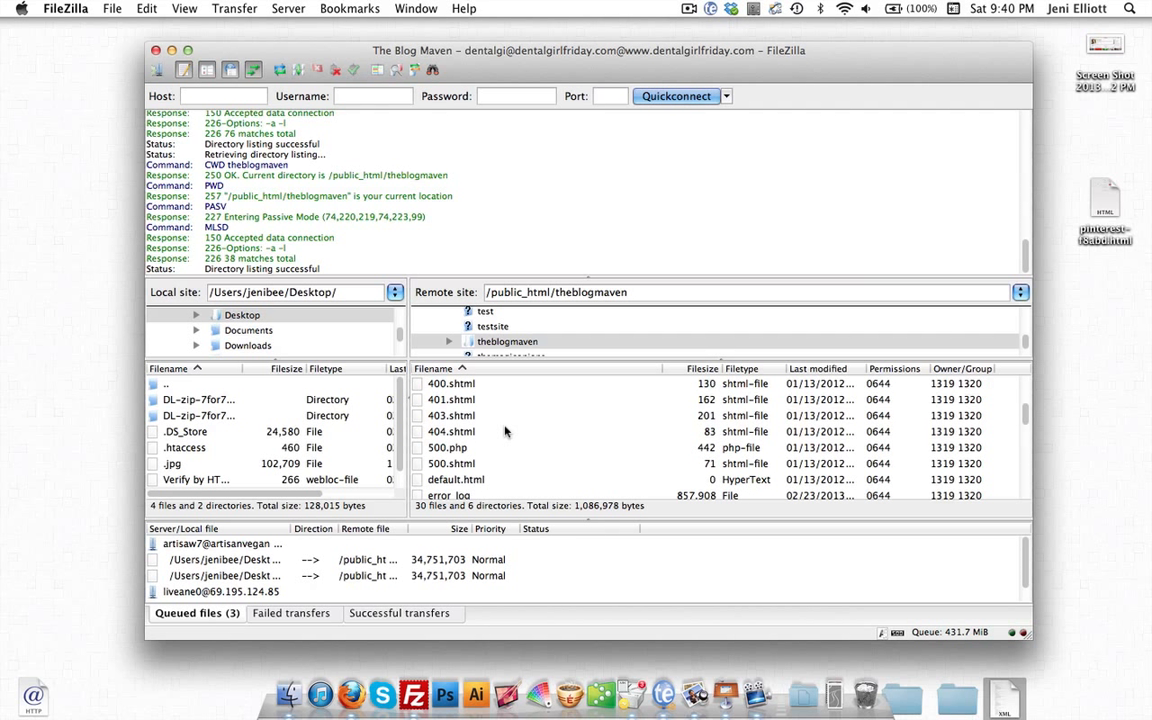
pyautogui.scroll(1, 505, 431)
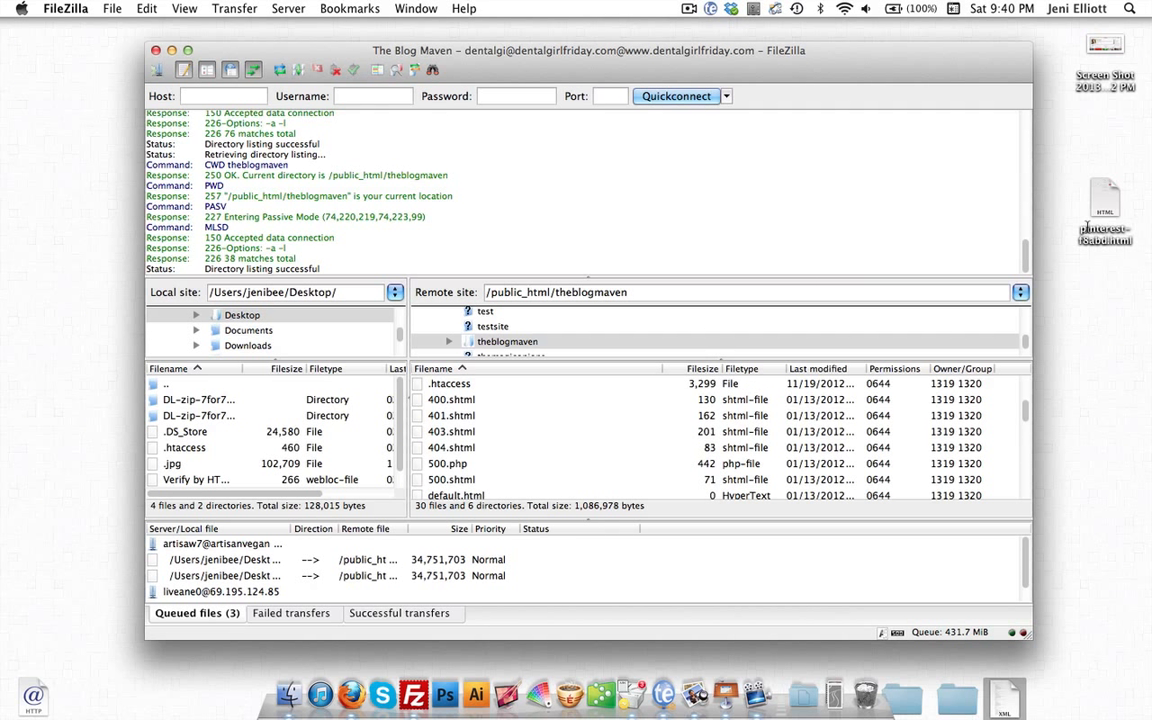
pyautogui.click(1104, 200)
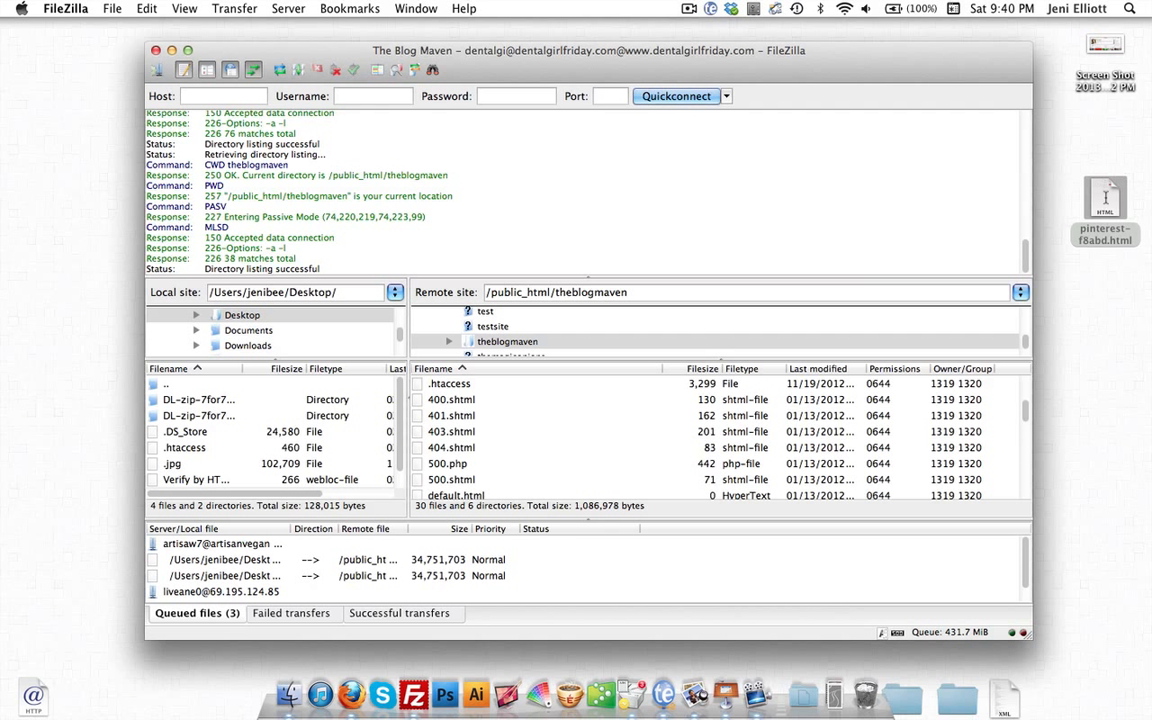
pyautogui.moveTo(1105, 198); pyautogui.dragTo(444, 482)
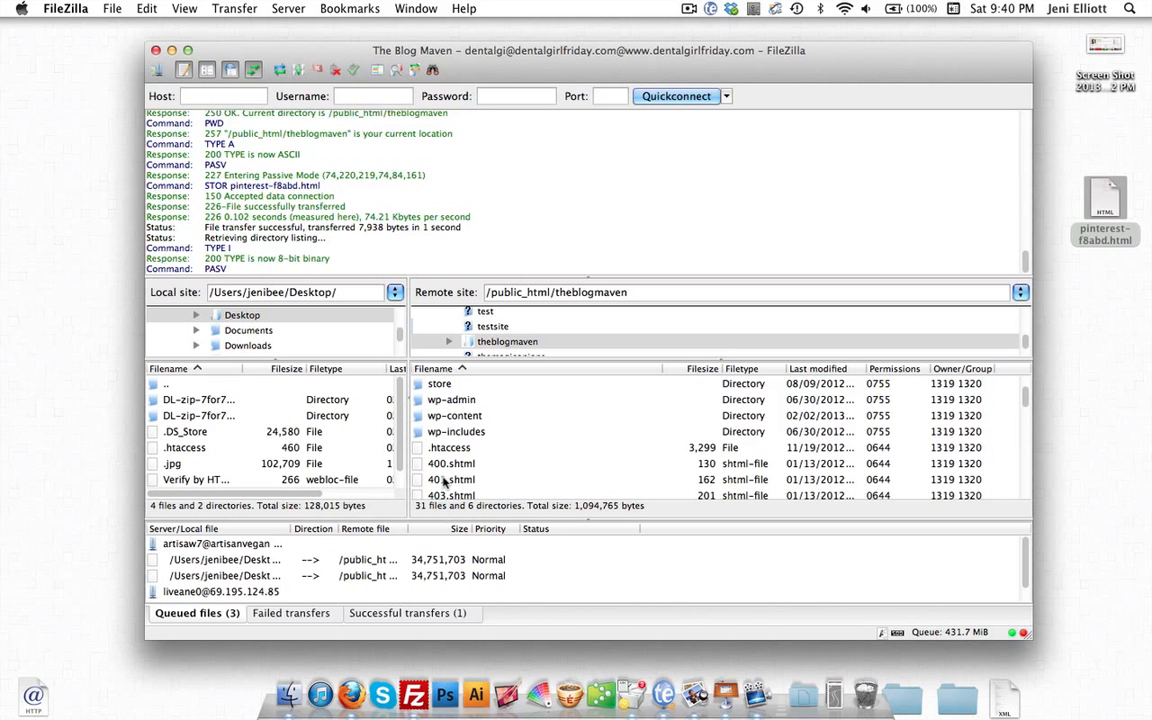
pyautogui.scroll(-3, 505, 436)
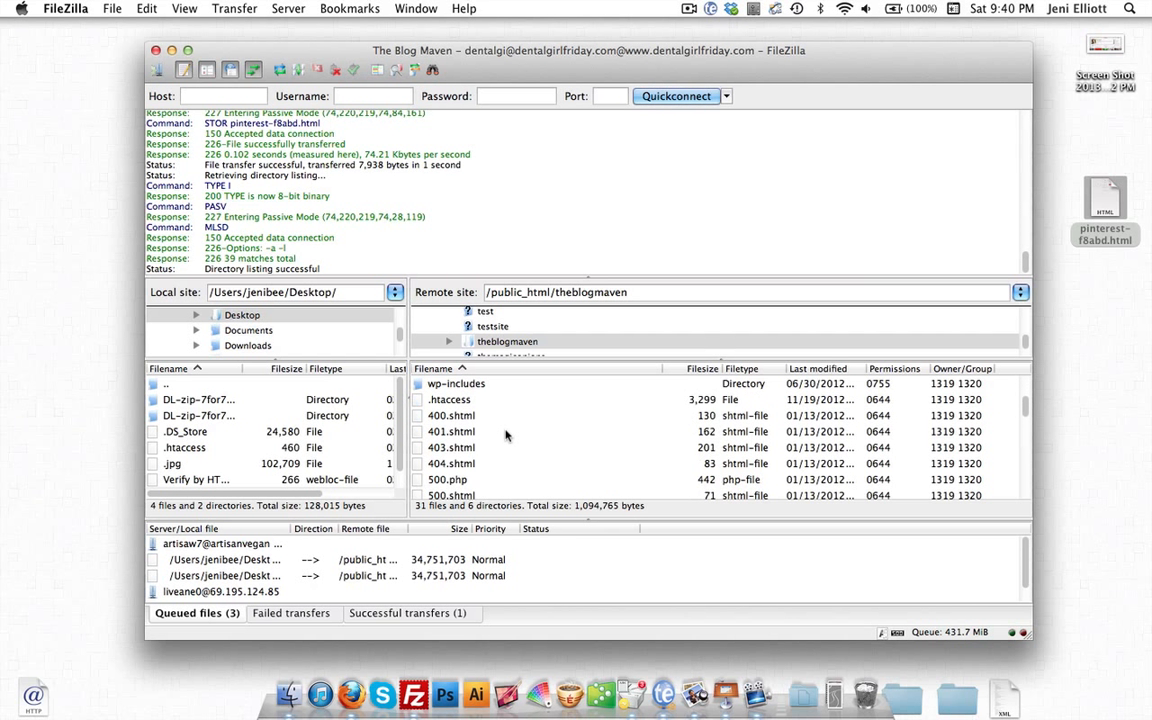
# Check for pinterest-f8abd.html in the remote folder, then switch to Firefox, complete the Pinterest website verification and go to the profile
pyautogui.scroll(-7, 505, 436)
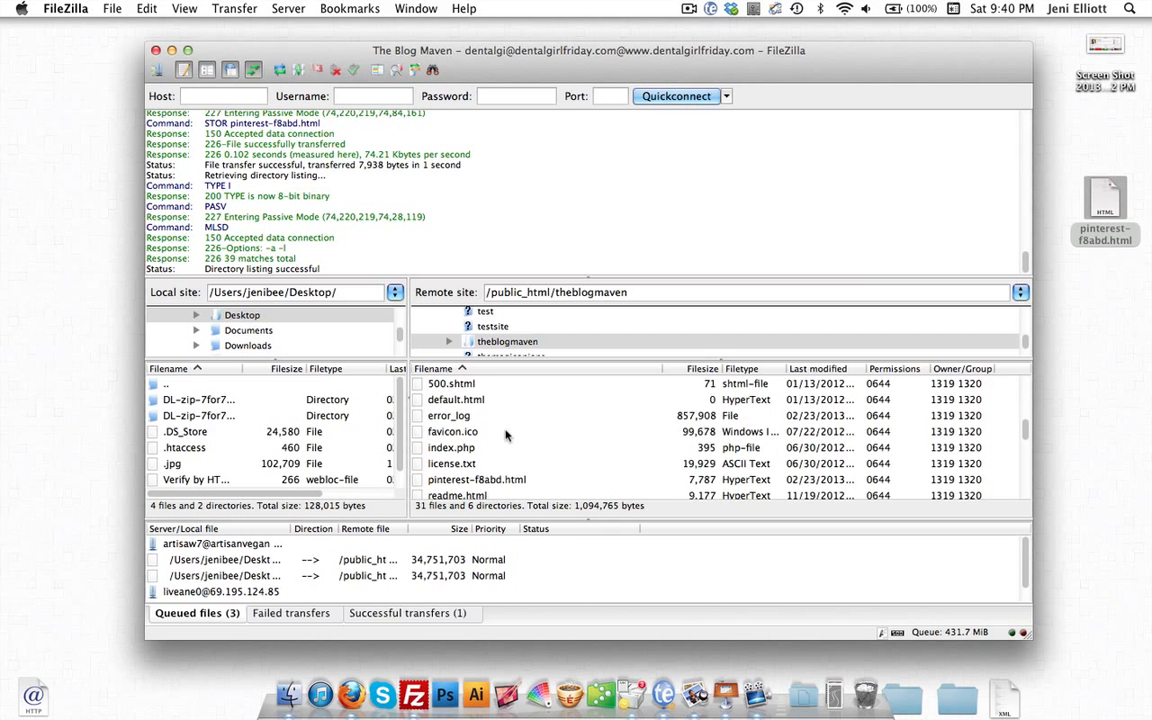
pyautogui.scroll(-3, 505, 436)
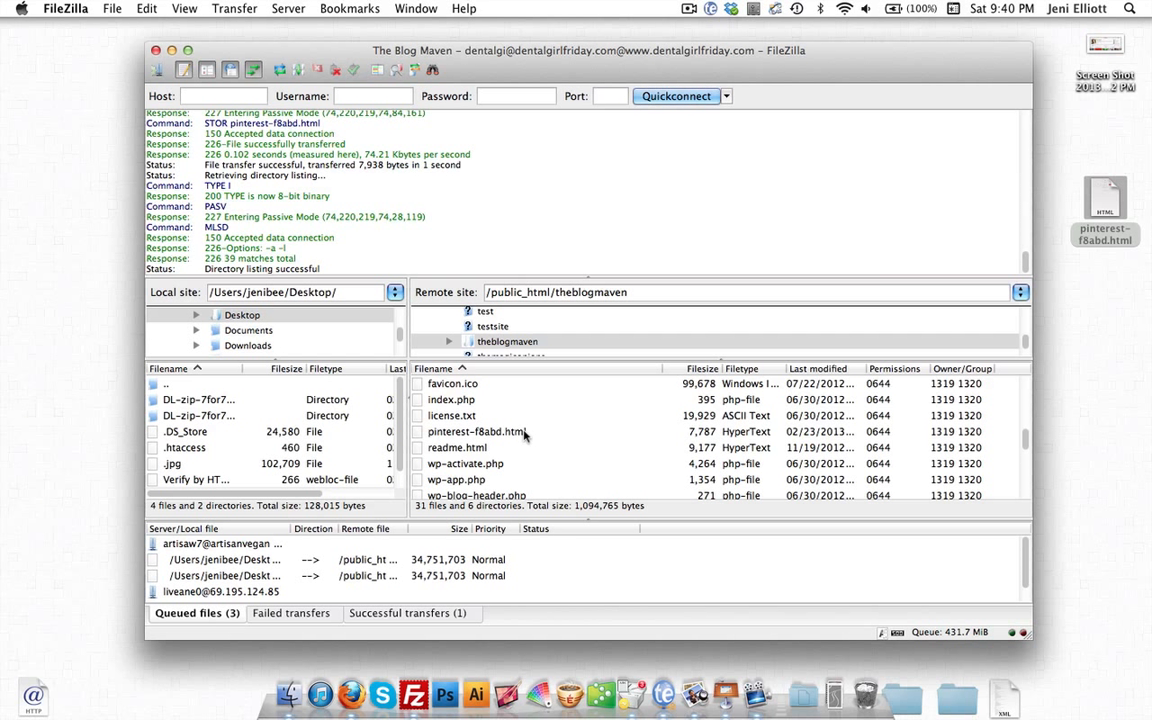
pyautogui.click(351, 697)
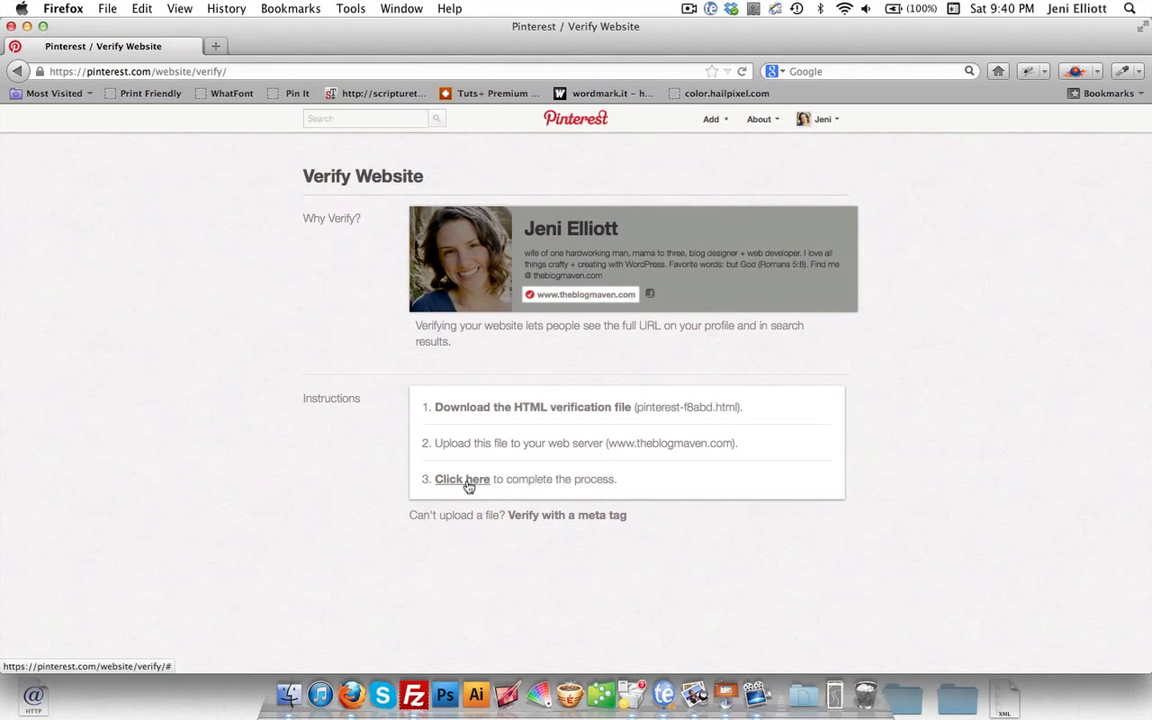
pyautogui.click(467, 482)
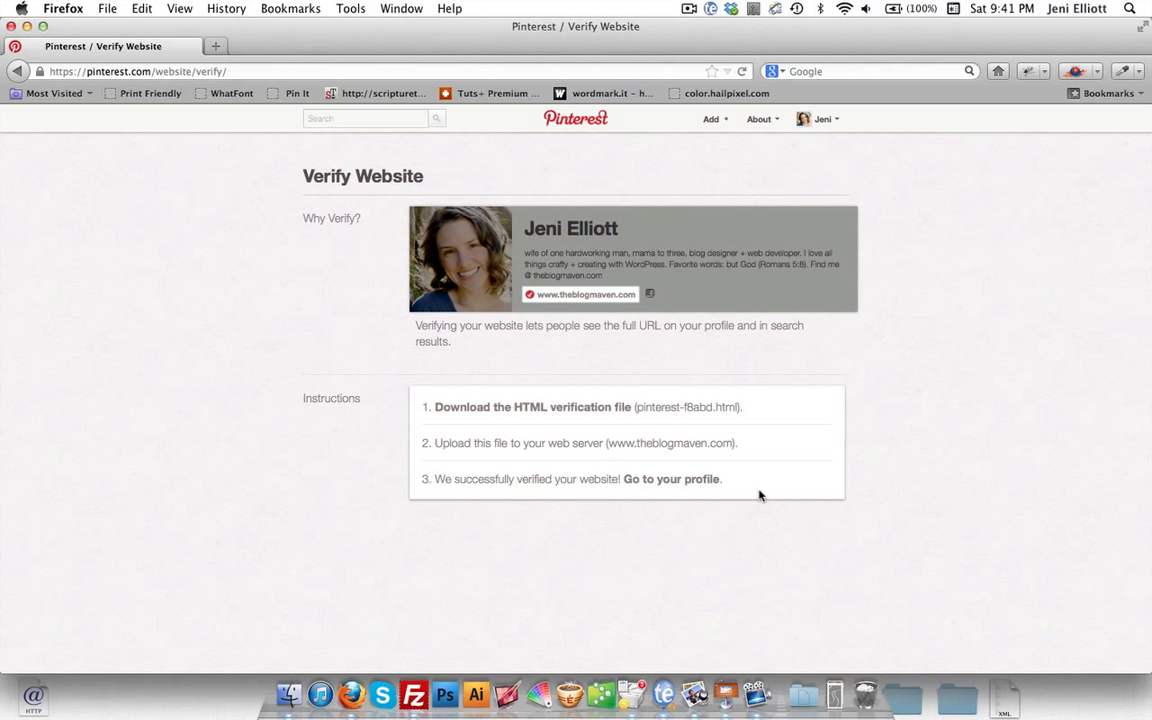
pyautogui.click(685, 484)
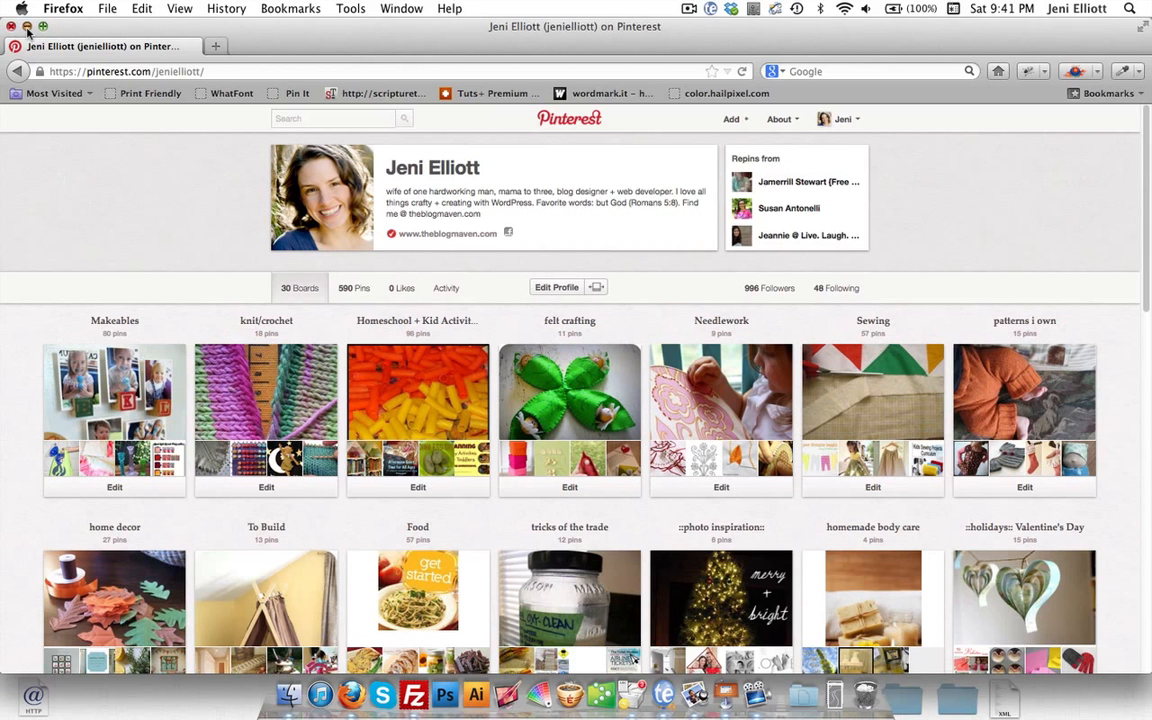
# Switch back to FileZilla and delete pinterest-f8abd.html from the remote /public_html/theblogmaven folder
pyautogui.click(27, 28)
pyautogui.click(487, 434)
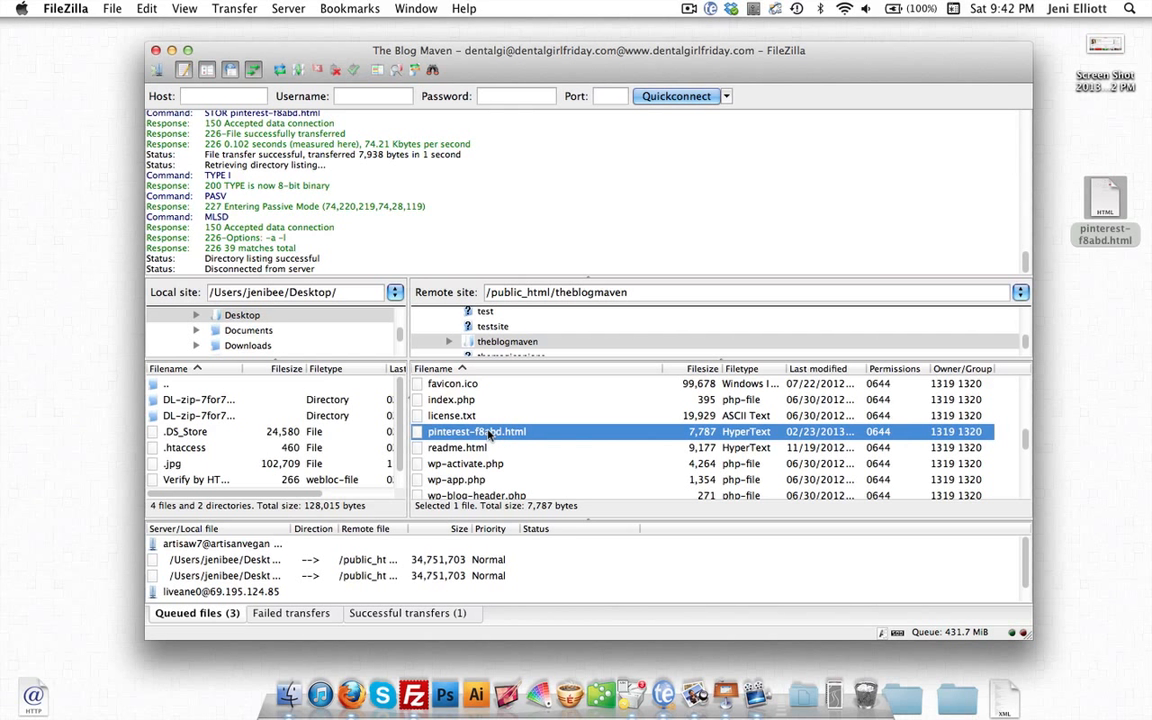
pyautogui.press('super+r')
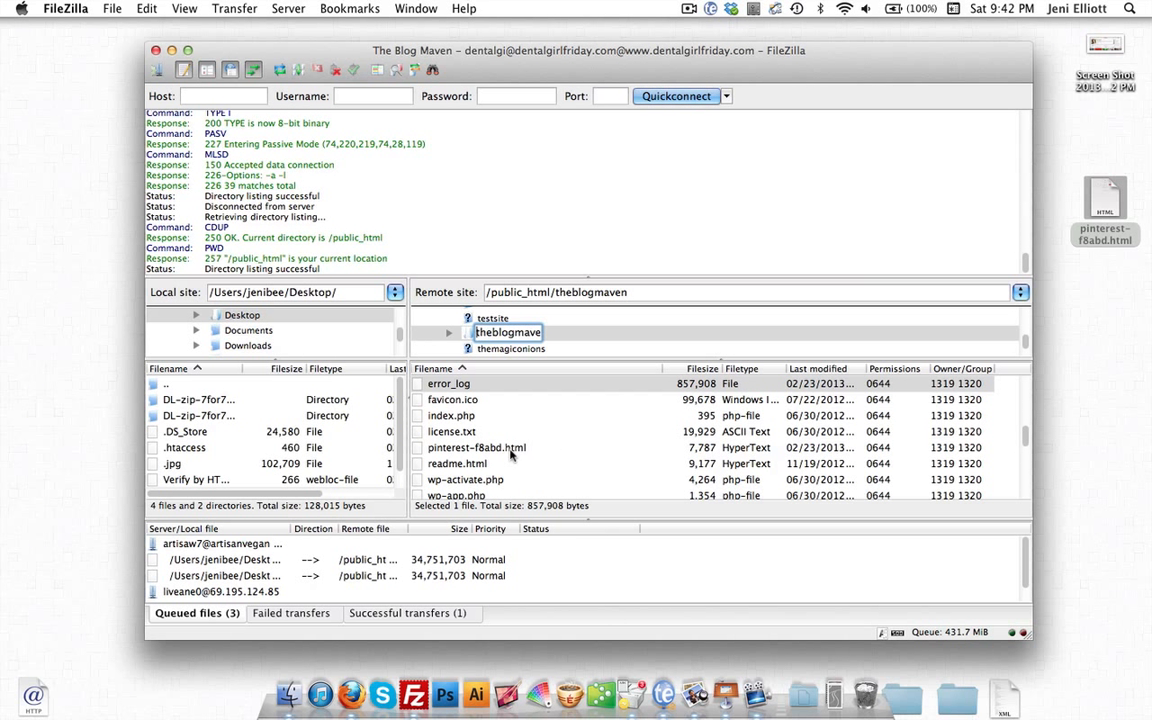
pyautogui.click(511, 451)
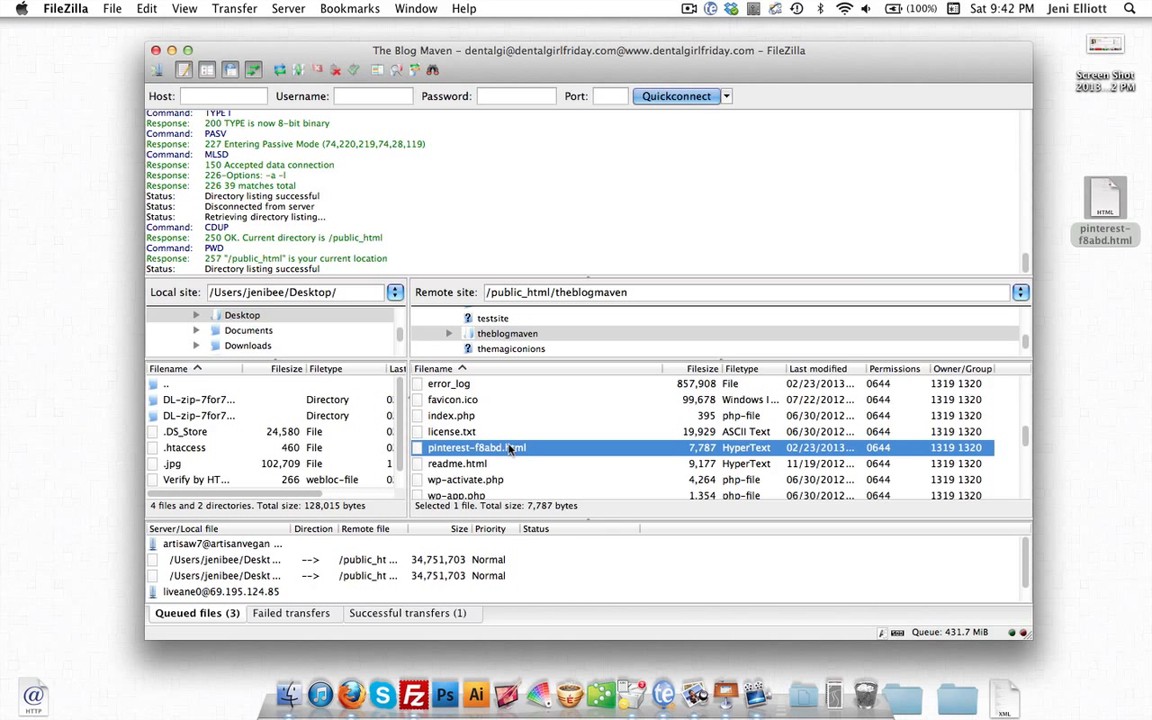
pyautogui.rightClick(510, 450)
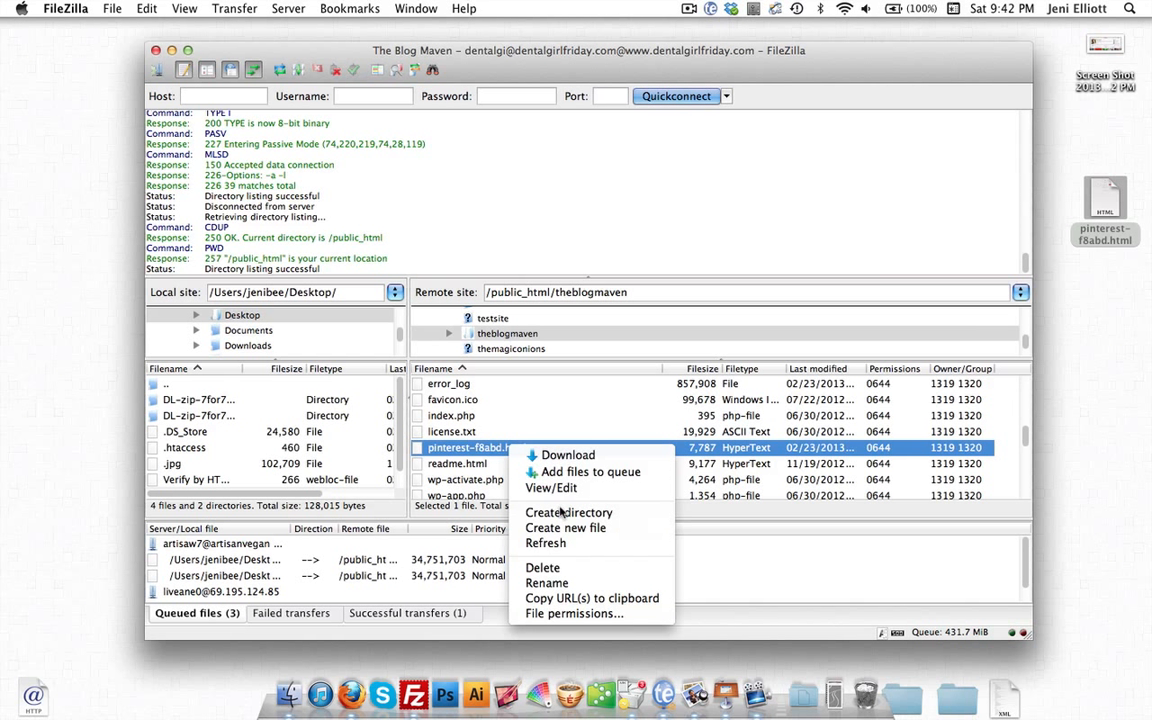
pyautogui.click(543, 568)
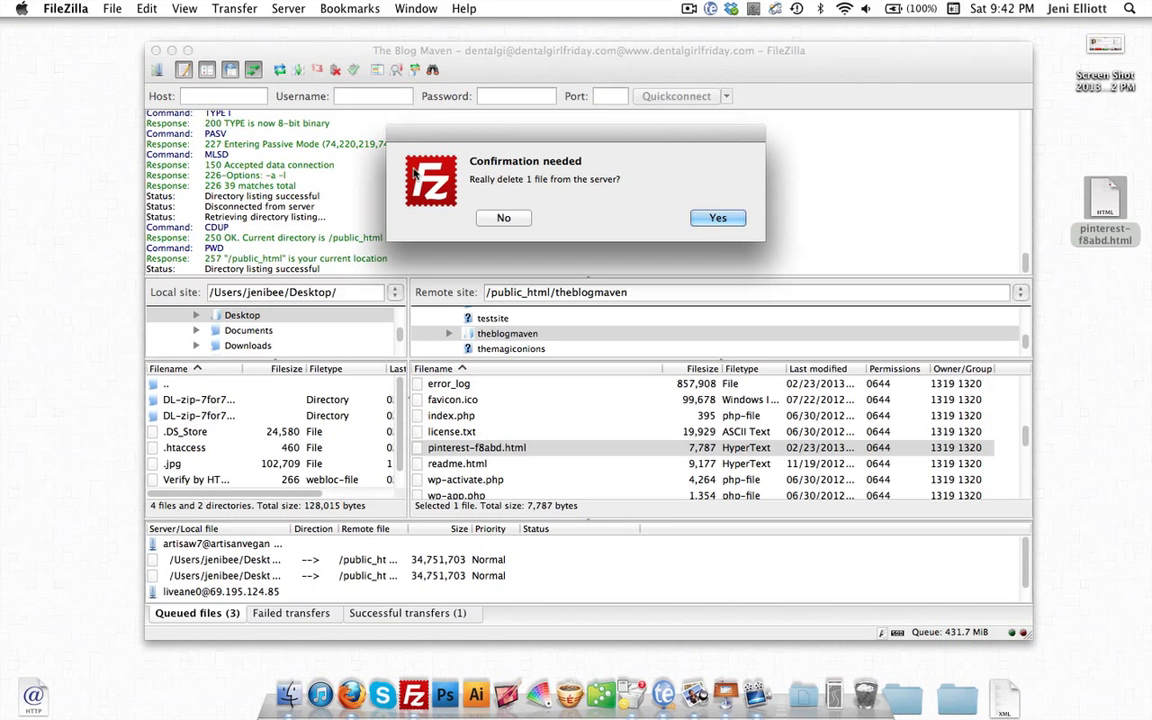
pyautogui.click(720, 218)
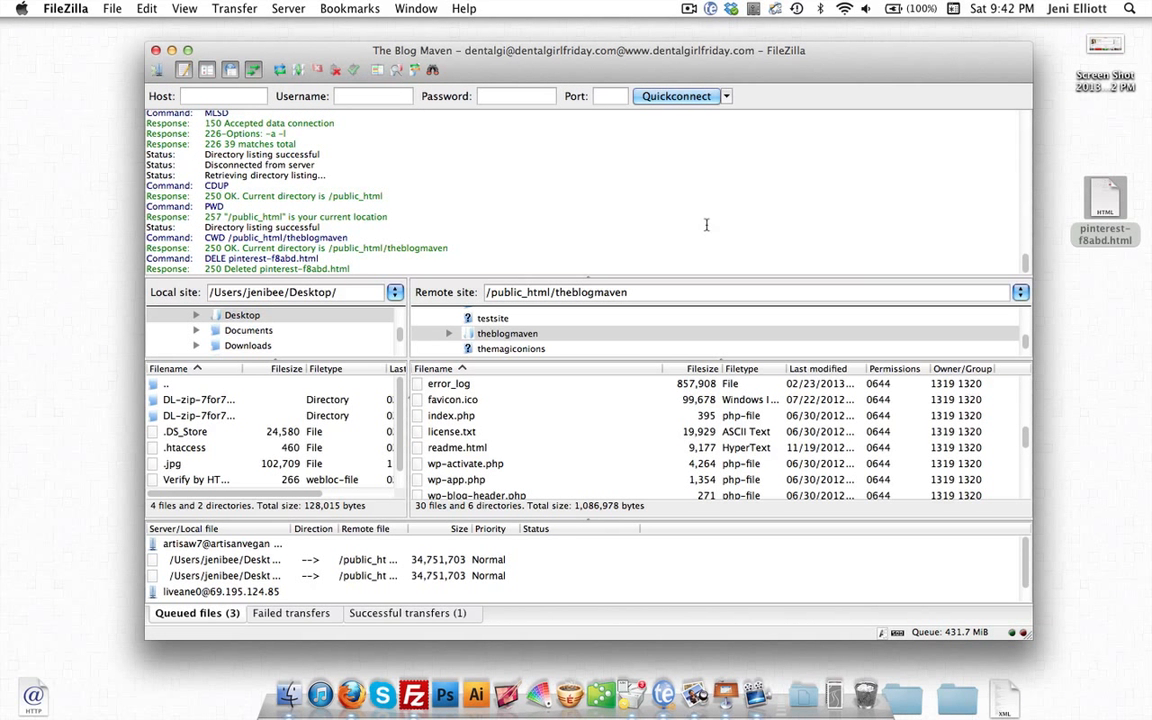